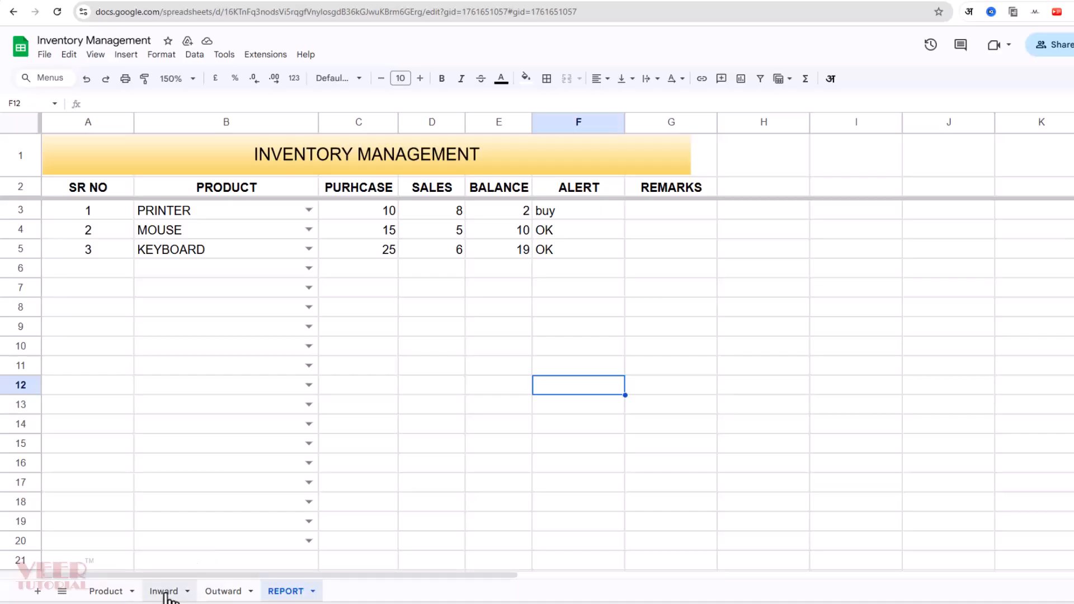
# Look through the Product, Inward, Outward and REPORT sheets of the inventory workbook
pyautogui.click(107, 592)
pyautogui.click(163, 592)
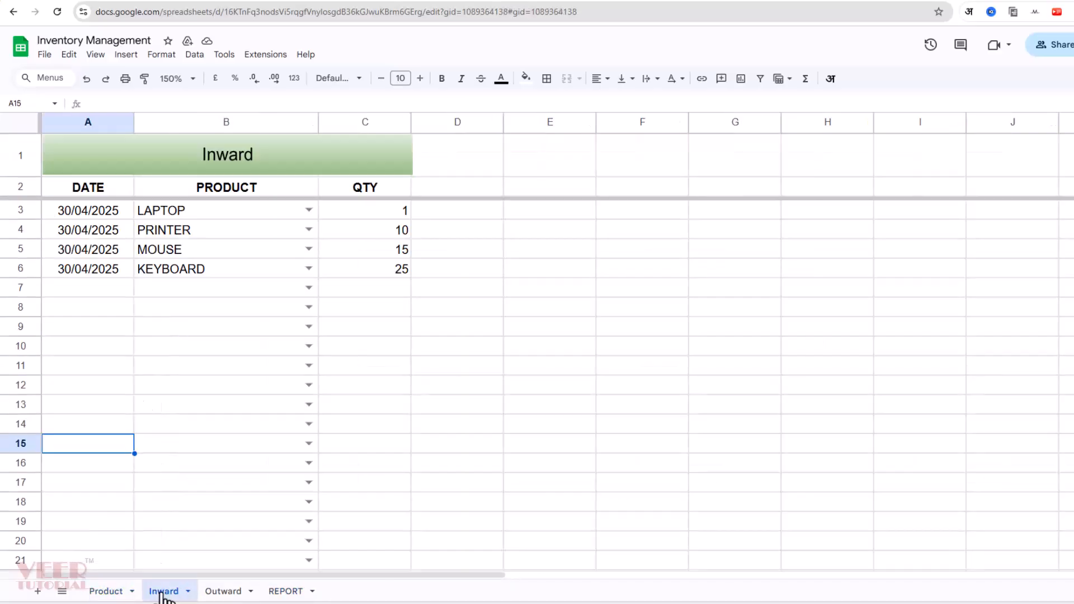
pyautogui.click(229, 592)
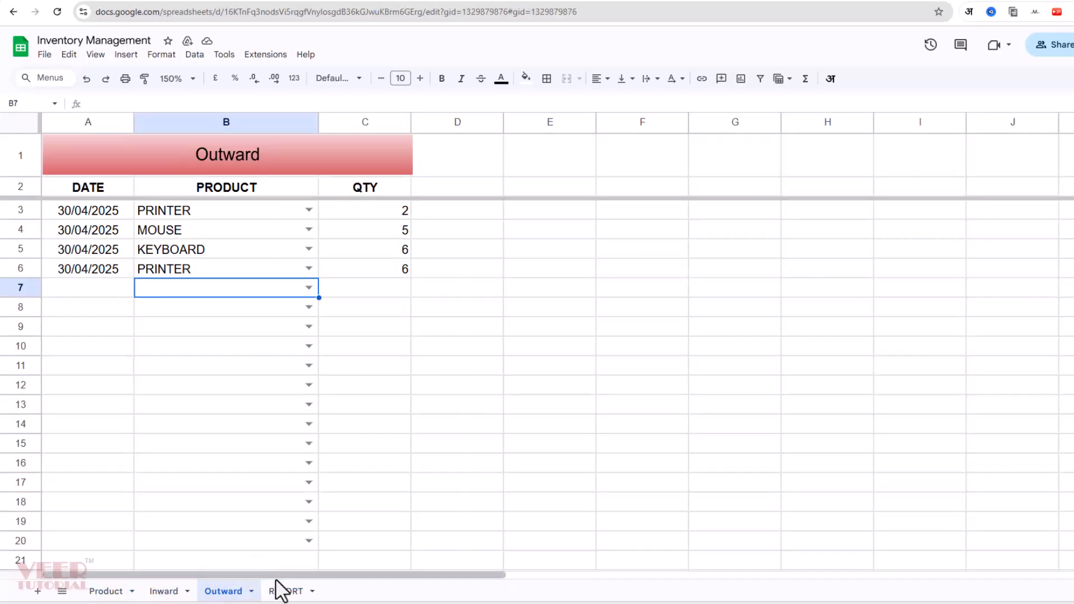
pyautogui.click(281, 590)
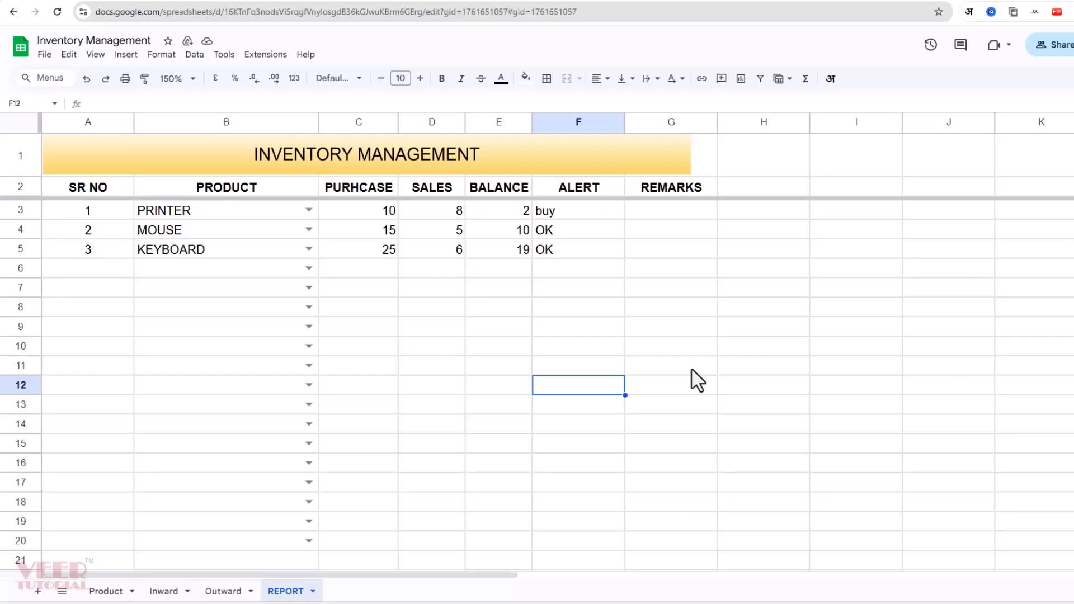
# Record an Inward entry in row 7 dated 30/04/2025 for MOUSE with quantity 50, and check the REPORT sheet
pyautogui.click(165, 592)
pyautogui.hotkey('ctrl', 'Up')
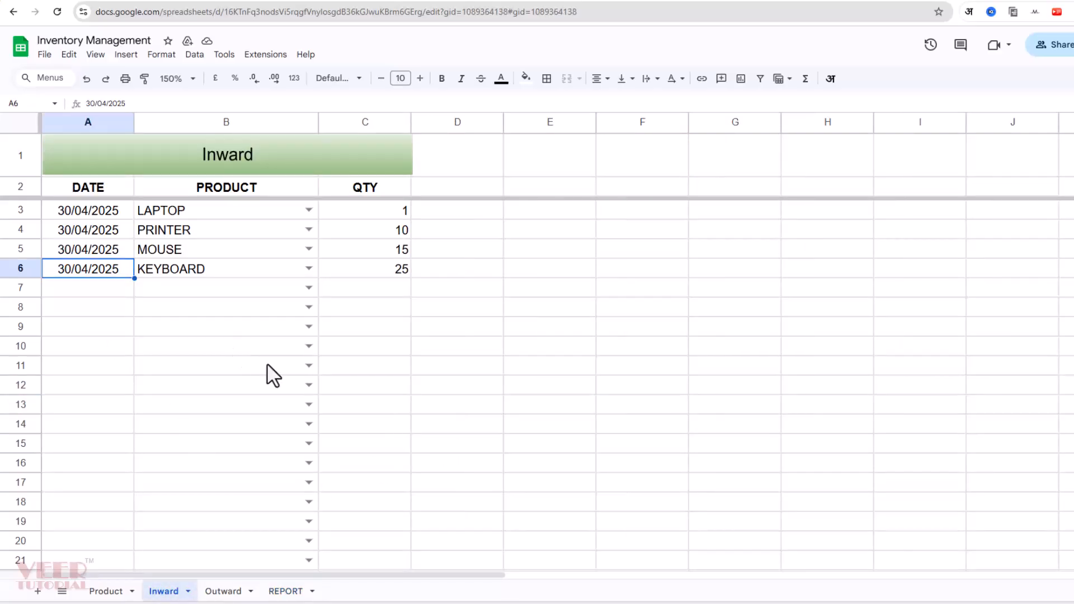
pyautogui.press('Down')
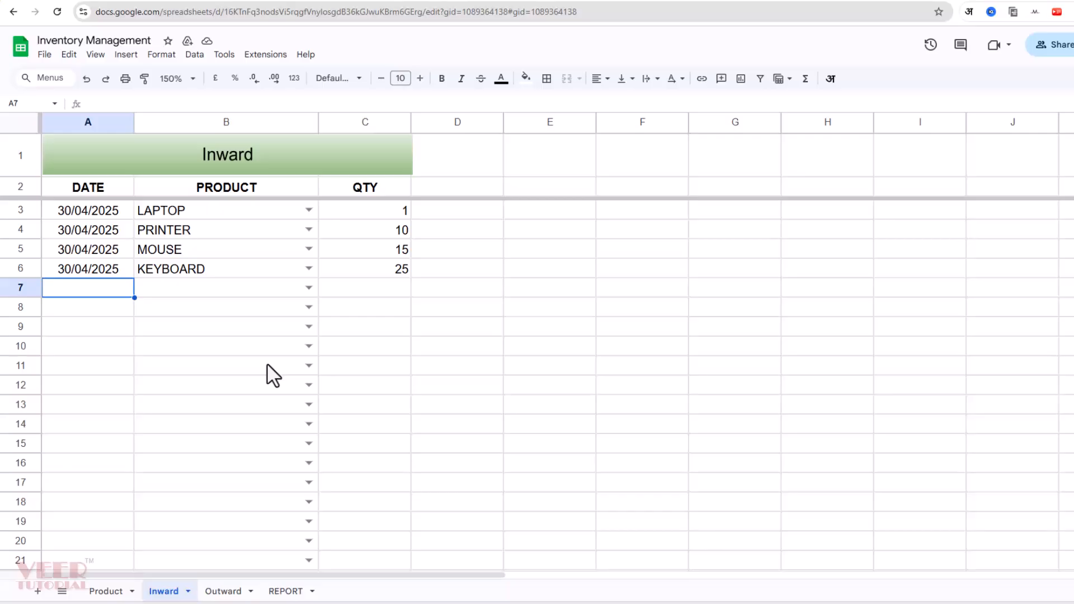
pyautogui.hotkey('ctrl', ';')
pyautogui.click(307, 287)
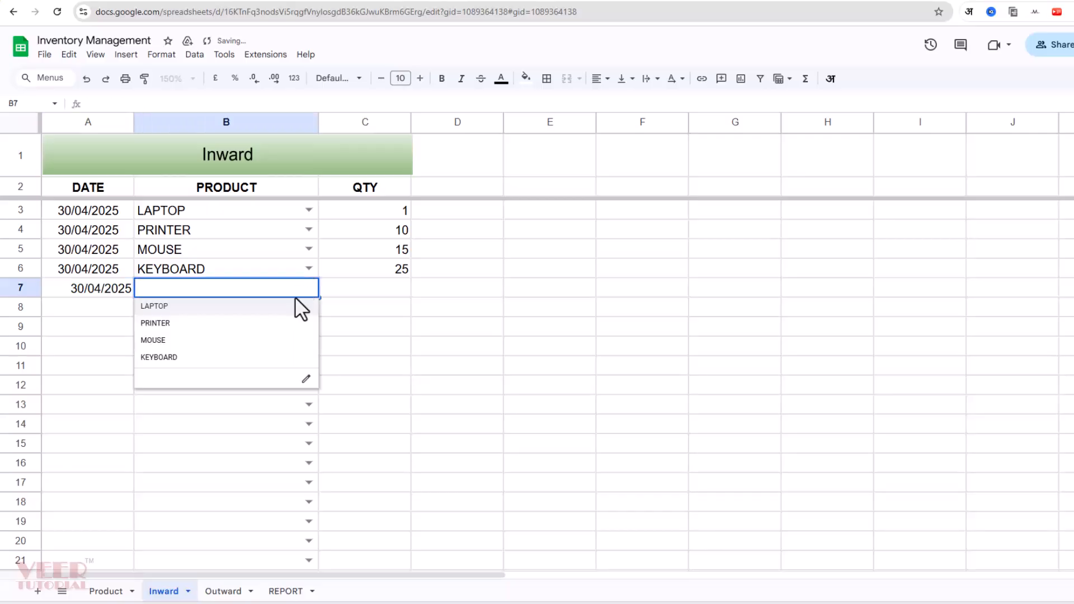
pyautogui.click(311, 340)
pyautogui.click(397, 290)
pyautogui.write('50')
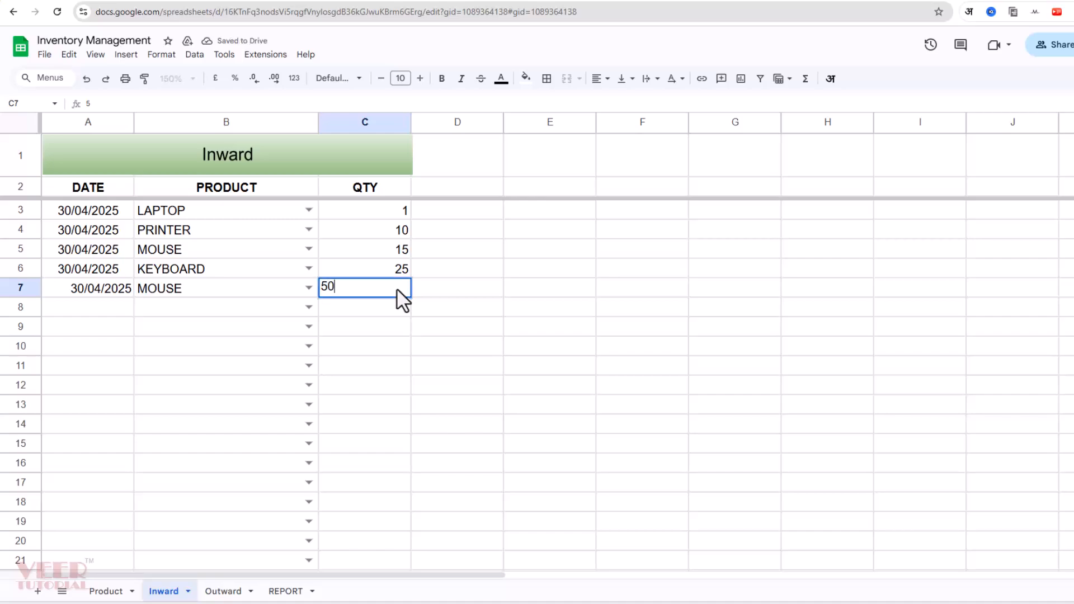
pyautogui.press('Return')
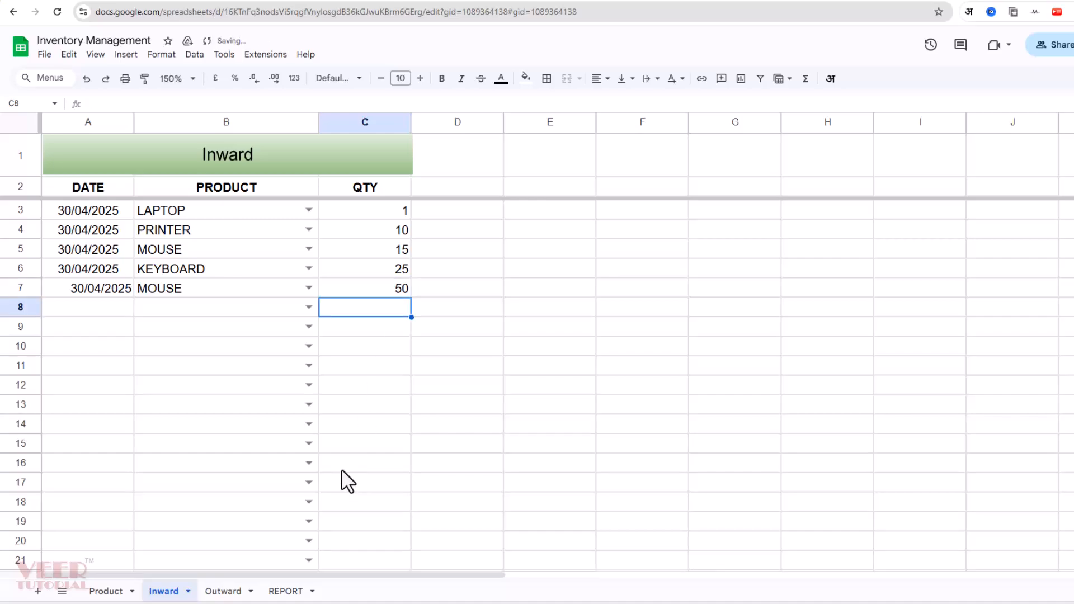
pyautogui.click(284, 591)
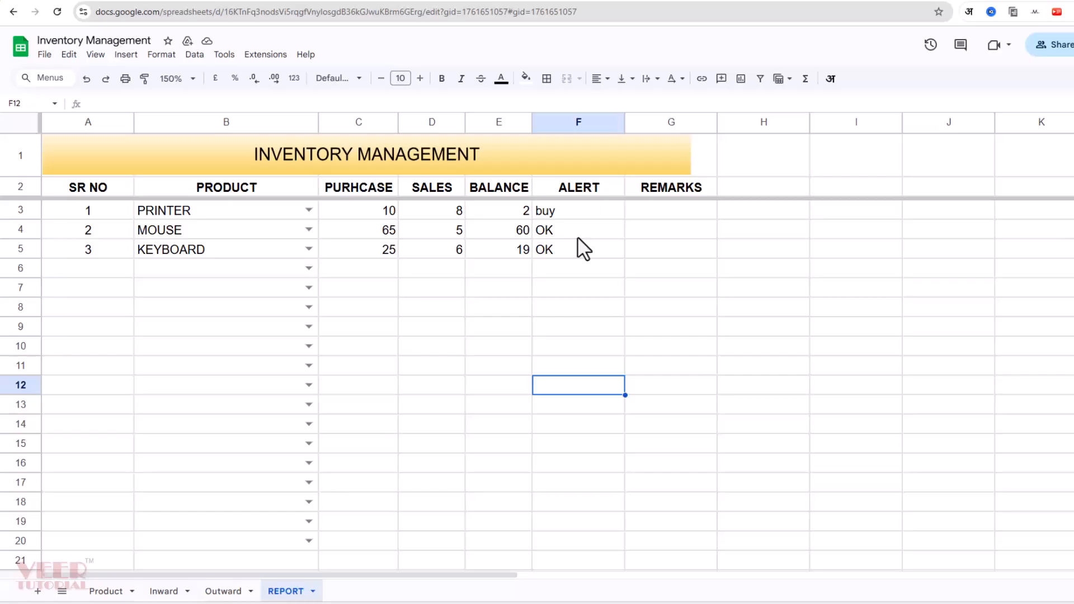
pyautogui.click(562, 211)
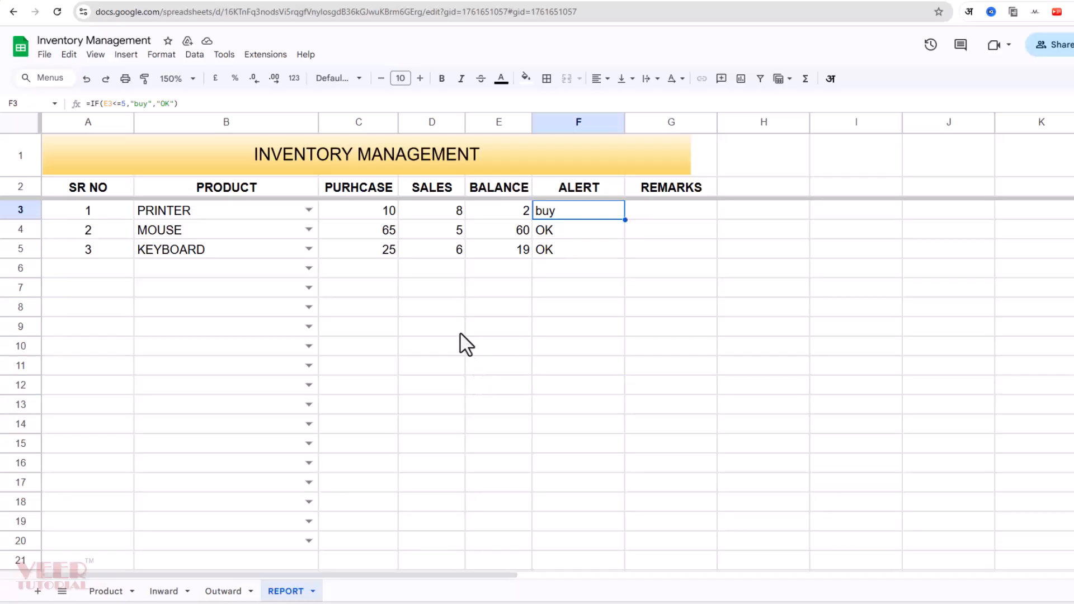
# Record an Outward entry in row 7 dated 30/04/2025 for KEYBOARD with quantity 14
pyautogui.click(230, 594)
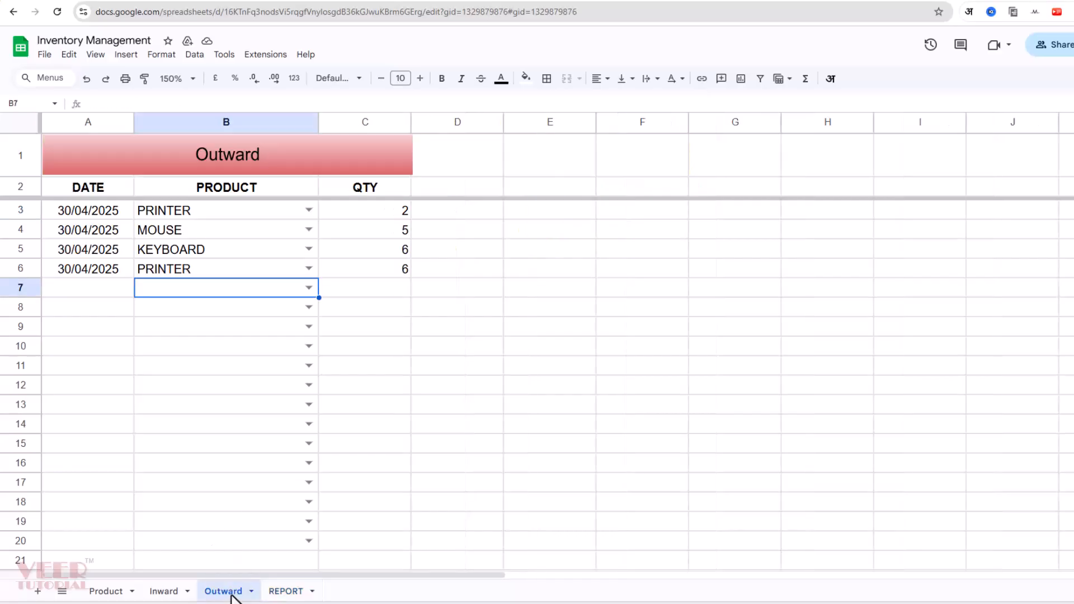
pyautogui.click(78, 288)
pyautogui.hotkey('ctrl', ';')
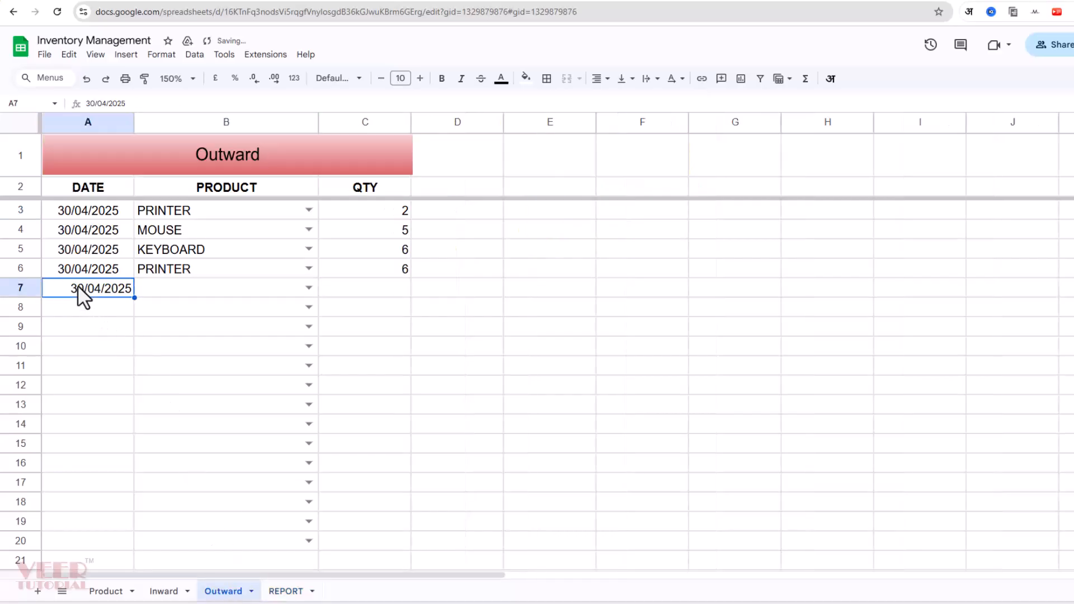
pyautogui.click(310, 287)
pyautogui.click(280, 357)
pyautogui.press('Tab')
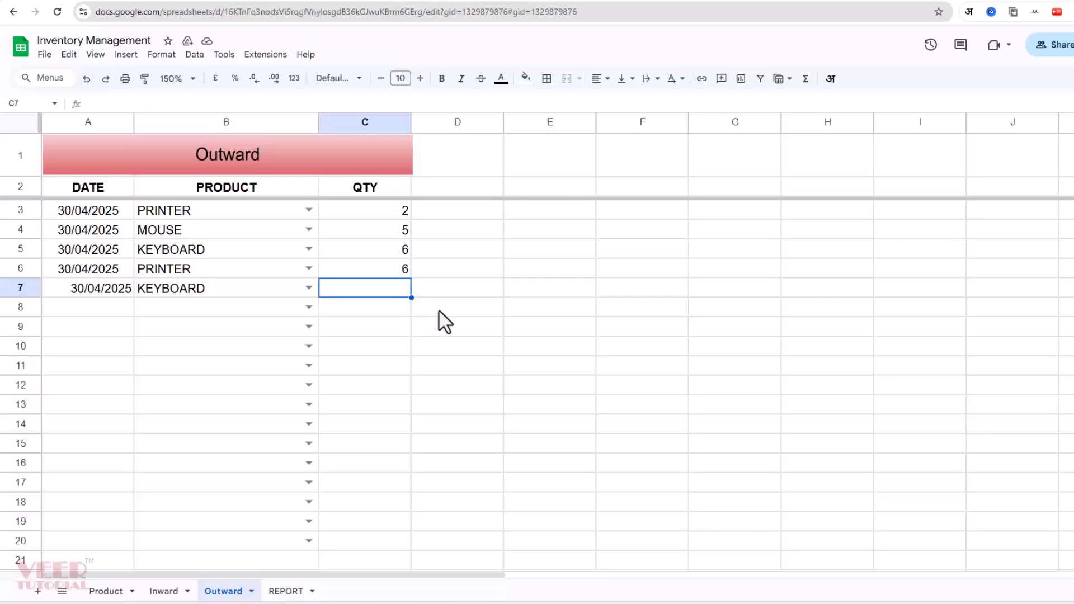
pyautogui.write('14')
pyautogui.press('Tab')
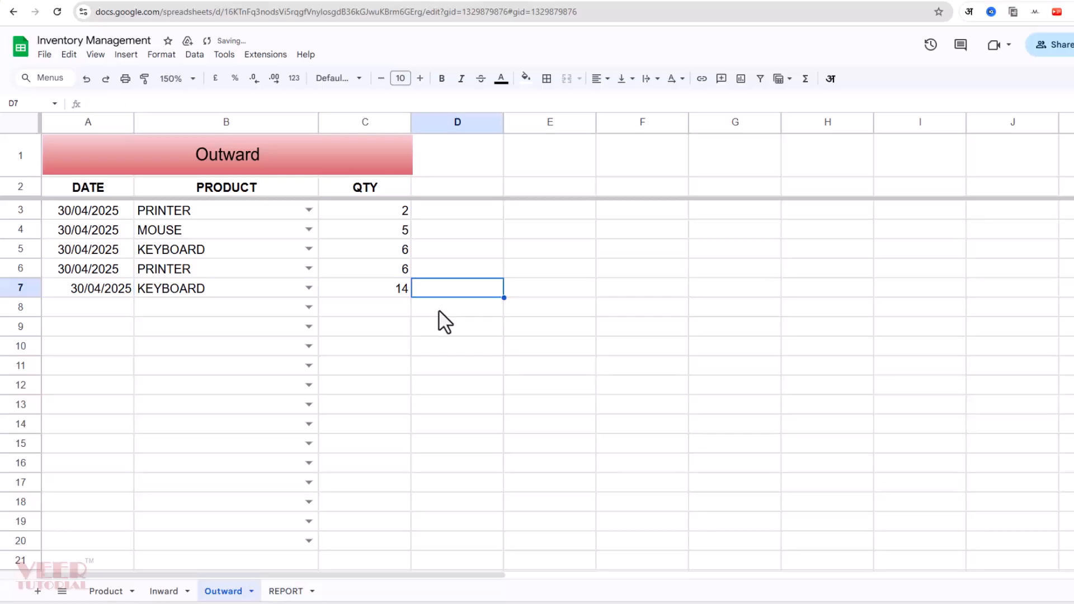
# Examine the KEYBOARD row's balance and alert formulas on the REPORT sheet
pyautogui.click(286, 591)
pyautogui.press('Down')
pyautogui.press('Down')
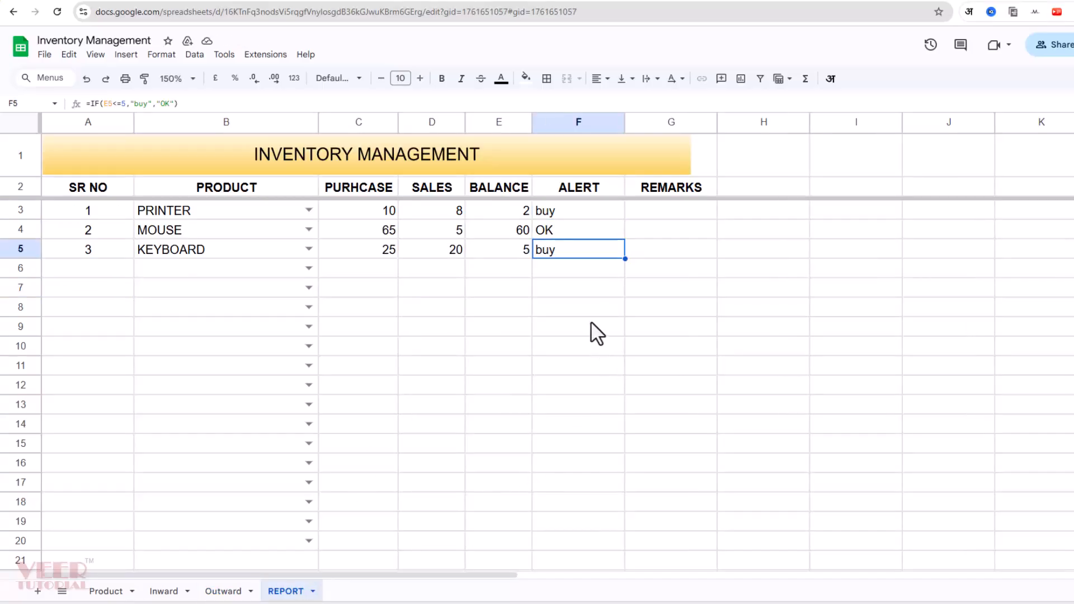
pyautogui.click(518, 252)
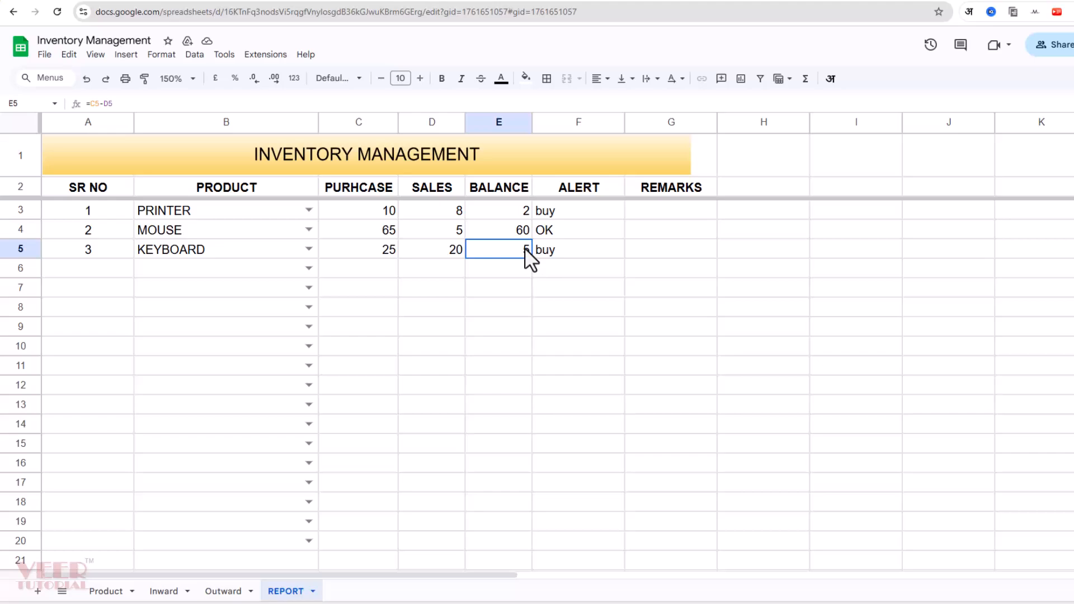
pyautogui.click(592, 250)
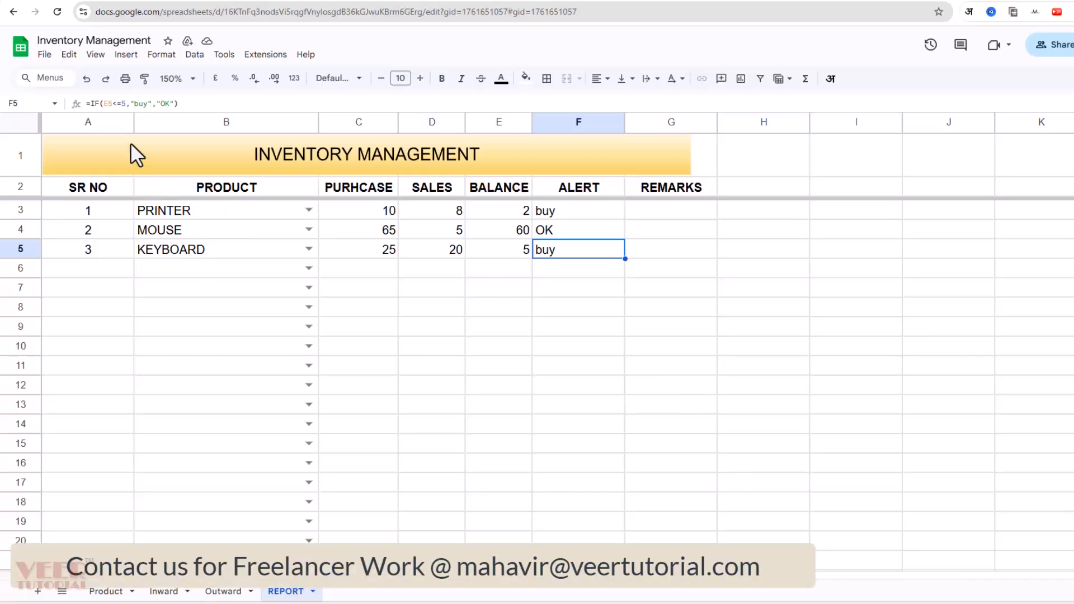
# Create a new blank spreadsheet and start renaming Sheet1
pyautogui.click(47, 56)
pyautogui.moveTo(49, 75)
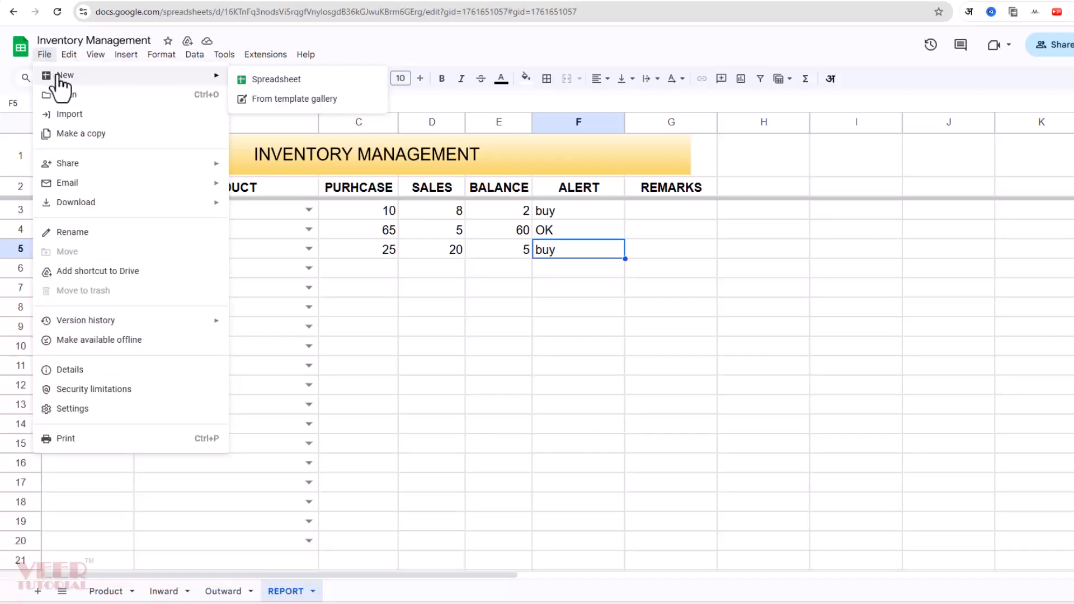
pyautogui.click(280, 80)
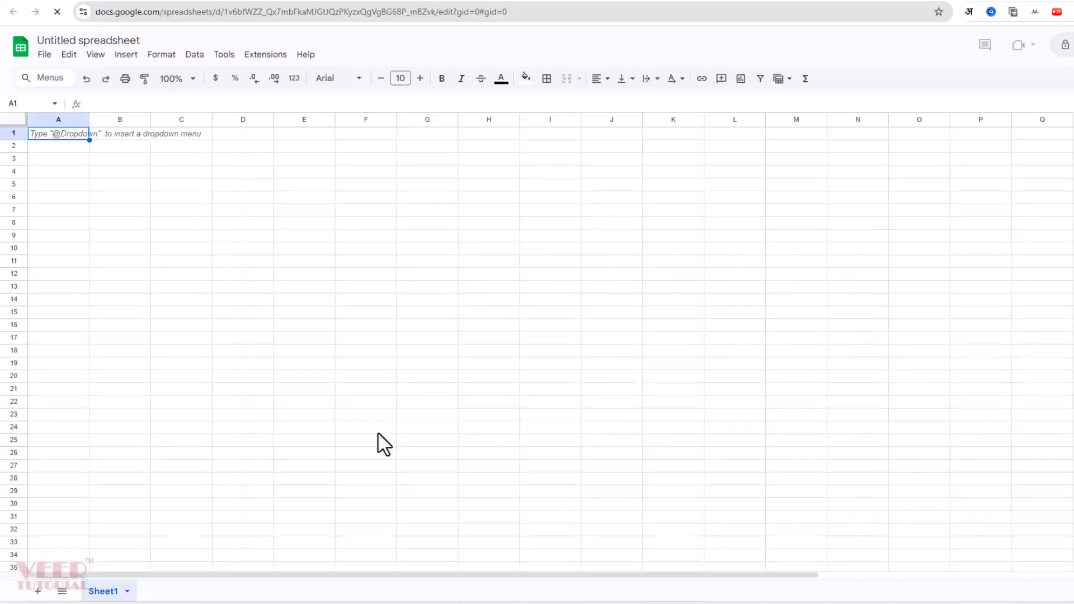
pyautogui.rightClick(110, 598)
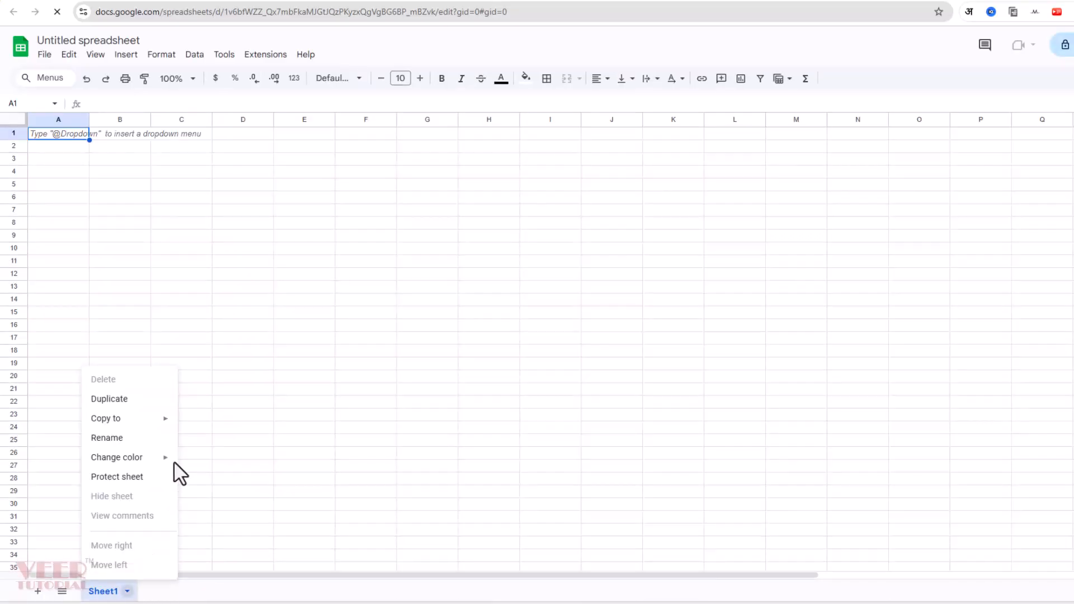
pyautogui.click(142, 441)
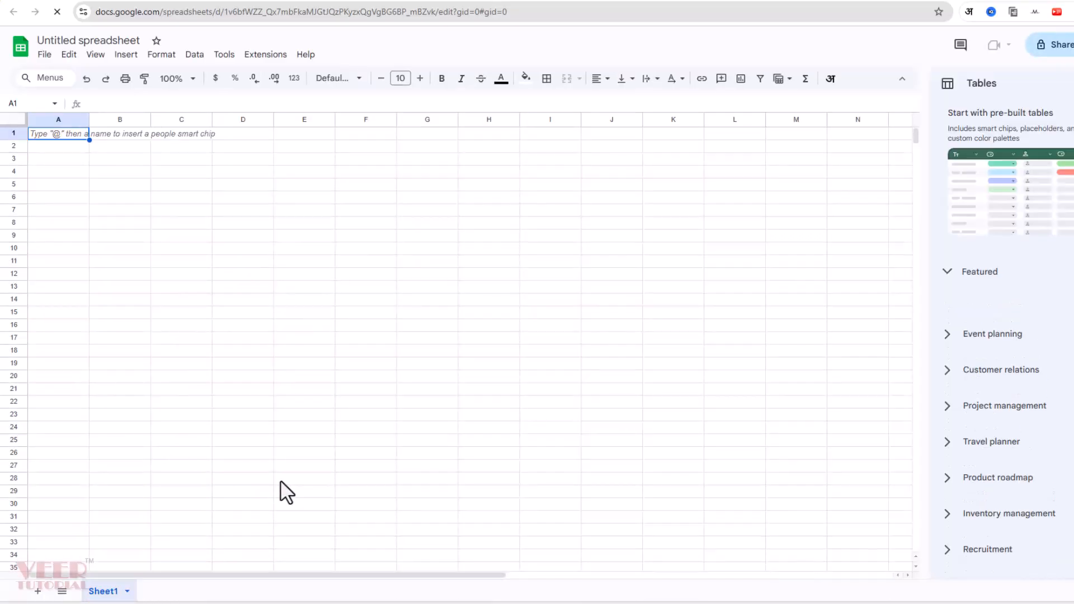
# Enter the header Product in A1 of the Product sheet and list MOUSE, KEYBOARD, LAPTOP, COMPUTER and PRINTER below it
pyautogui.write('Product')
pyautogui.press('Return')
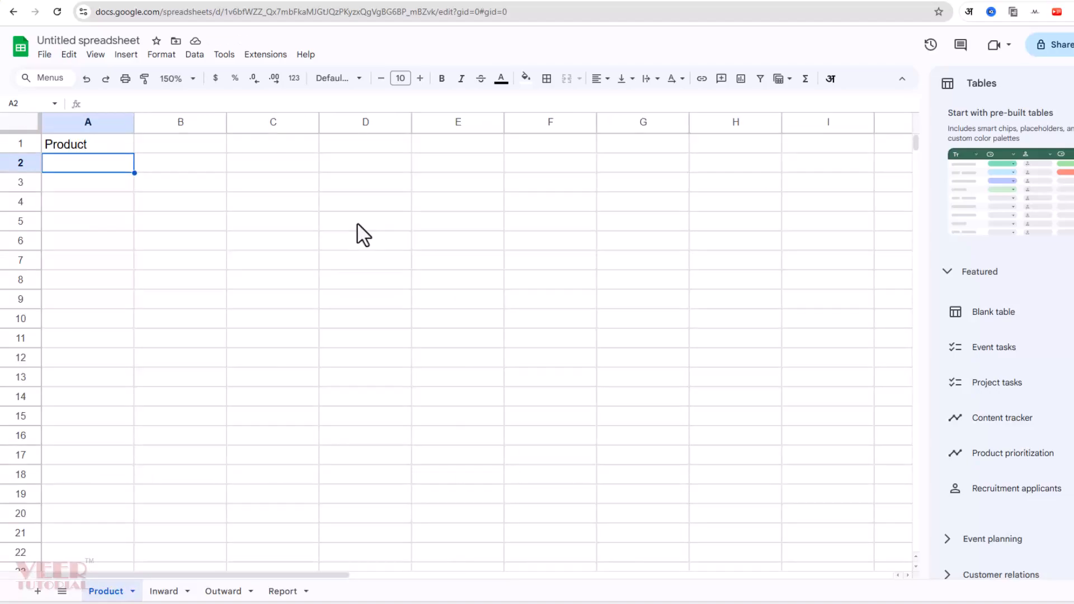
pyautogui.write('MOUSE')
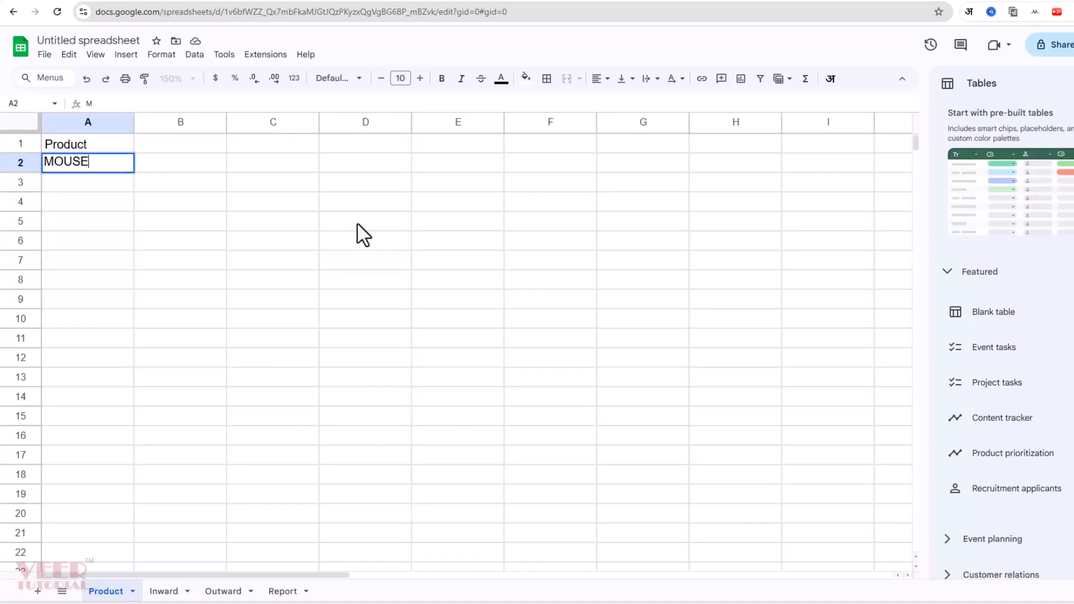
pyautogui.press('Return')
pyautogui.write('KEYBOARD')
pyautogui.press('Return')
pyautogui.write('LAPTOP')
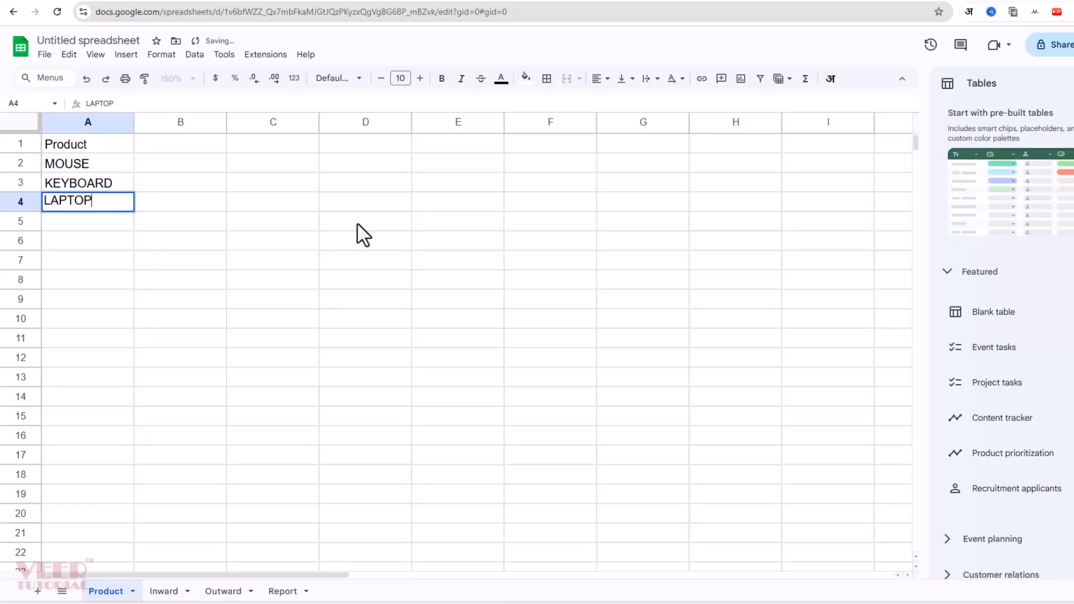
pyautogui.press('Return')
pyautogui.write('COMPUTER')
pyautogui.press('Return')
pyautogui.write('PRINTER')
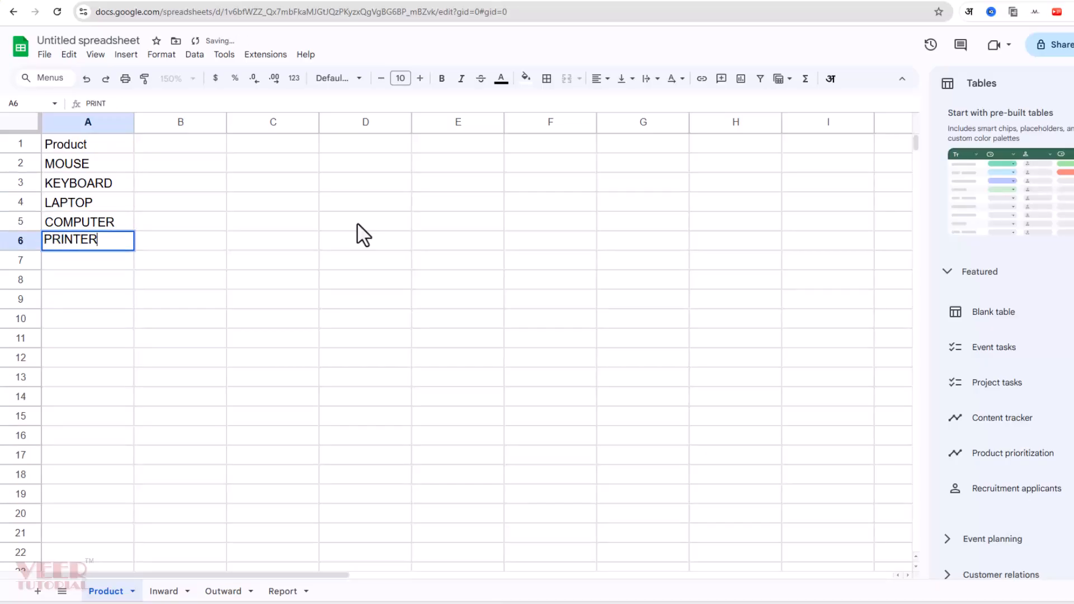
pyautogui.press('Return')
# Enter the headers Date, Product, Qty and Remarks in A1:D1 of the Inward sheet
pyautogui.click(163, 591)
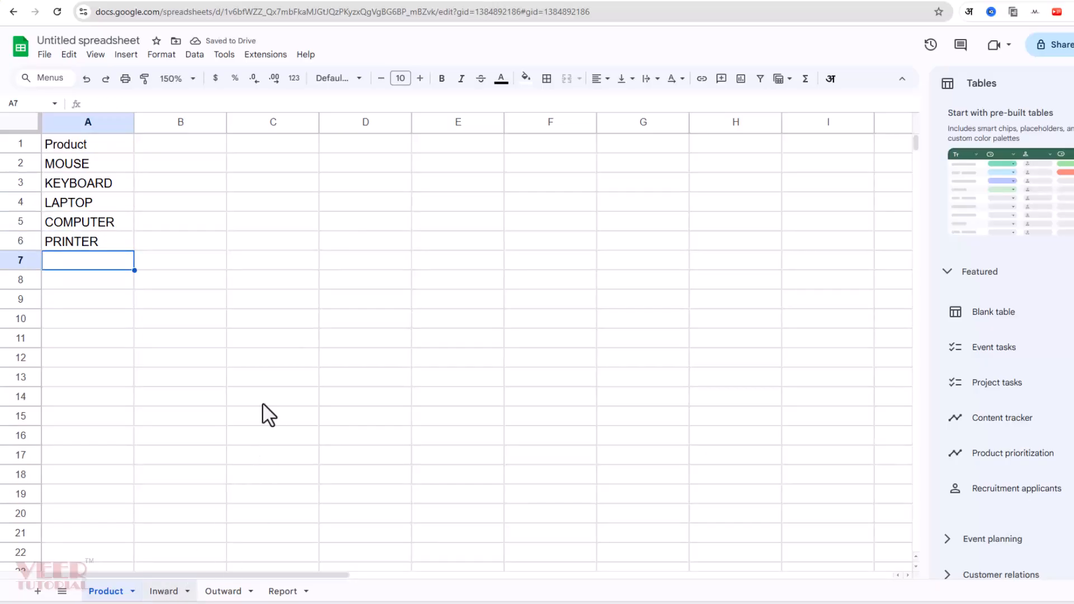
pyautogui.write('DAte')
pyautogui.press('BackSpace')
pyautogui.press('BackSpace')
pyautogui.press('BackSpace')
pyautogui.write('ate')
pyautogui.press('Tab')
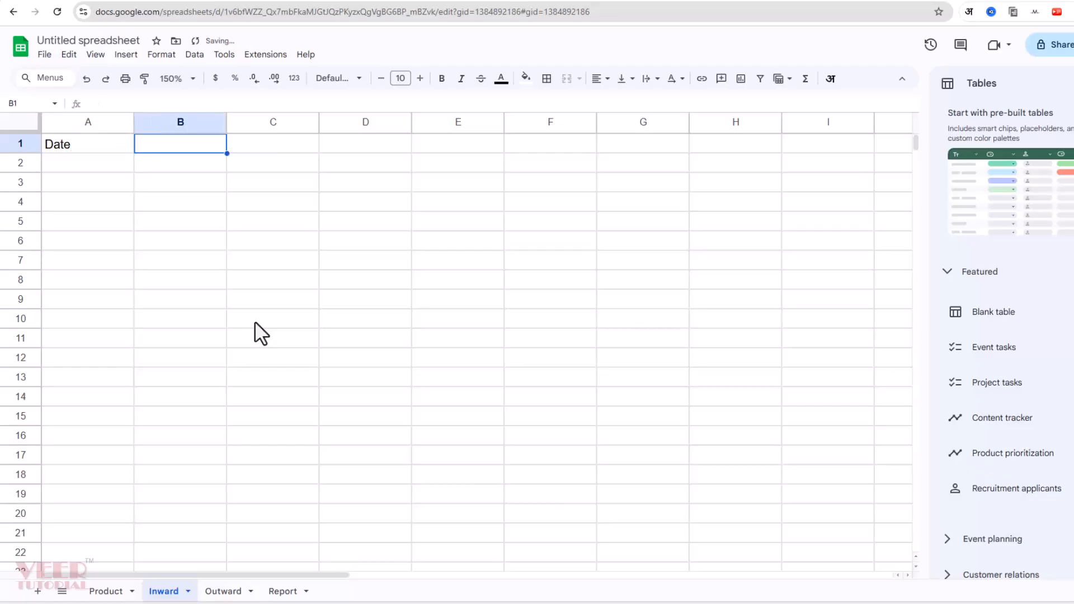
pyautogui.write('Product')
pyautogui.press('Tab')
pyautogui.write('Q')
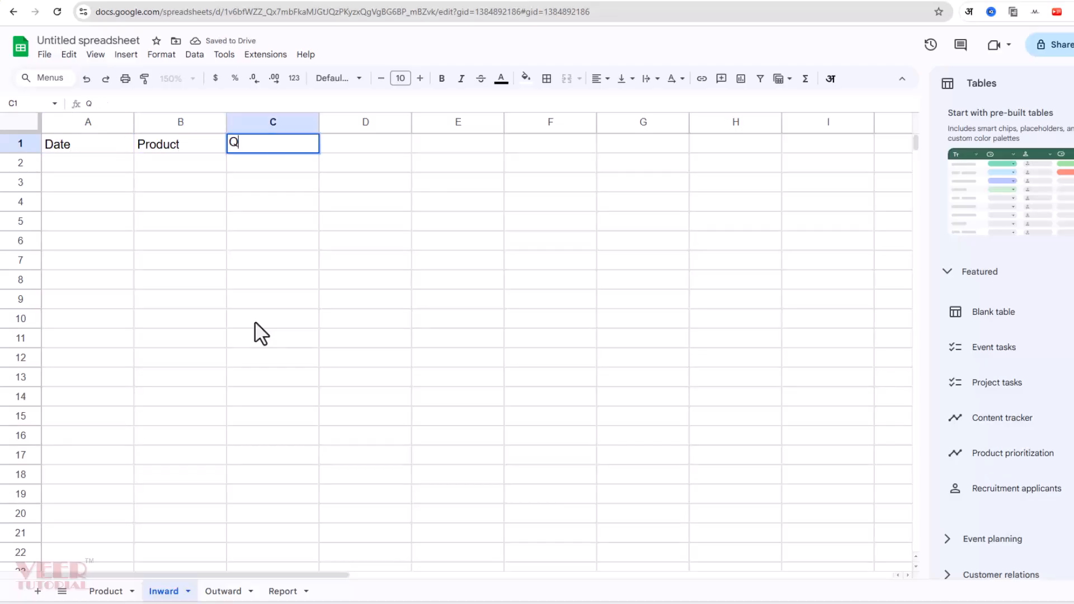
pyautogui.write('ty')
pyautogui.press('Tab')
pyautogui.write('Remarks')
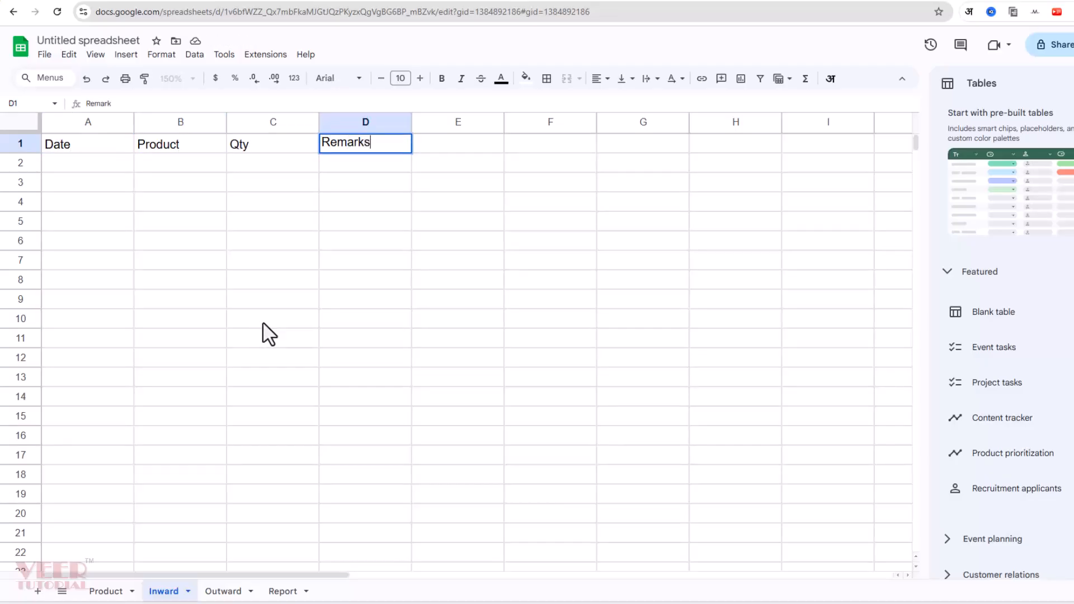
pyautogui.press('Return')
# Add a new dropdown data validation rule to cells B2:B1000 in the Product column of the Inward sheet
pyautogui.press('Tab')
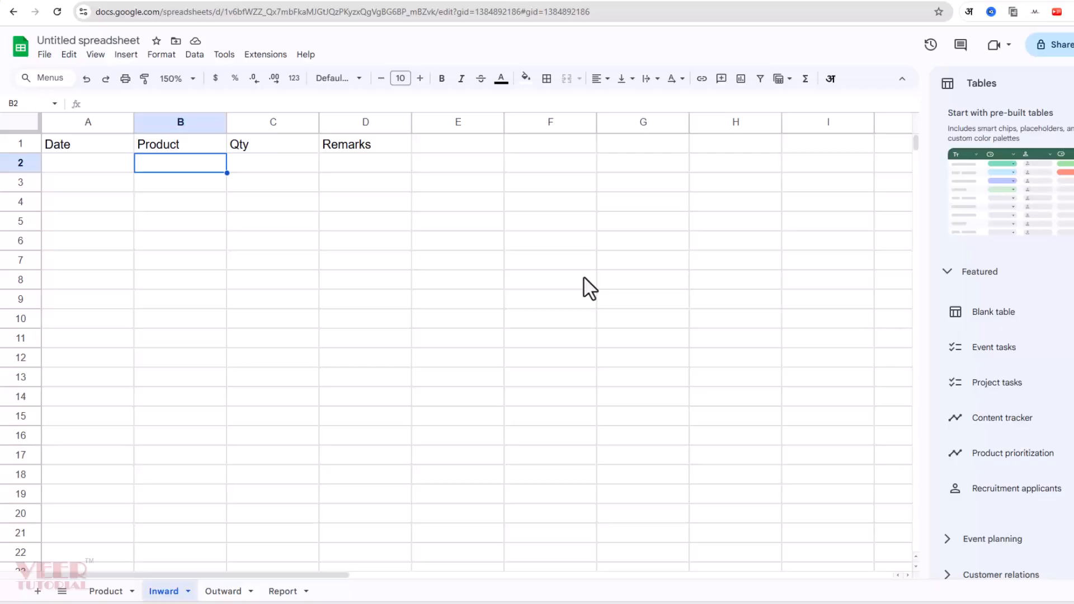
pyautogui.hotkey('shift', 'Down')
pyautogui.hotkey('shift', 'Down')
pyautogui.hotkey('shift', 'Down')
pyautogui.hotkey('shift', 'Down')
pyautogui.hotkey('shift', 'Down')
pyautogui.hotkey('shift', 'Down')
pyautogui.hotkey('shift', 'Down')
pyautogui.hotkey('shift', 'Down')
pyautogui.hotkey('shift', 'Down')
pyautogui.hotkey('shift', 'Down')
pyautogui.hotkey('shift', 'Down')
pyautogui.hotkey('shift', 'Down')
pyautogui.hotkey('shift', 'Down')
pyautogui.hotkey('shift', 'Down')
pyautogui.hotkey('shift', 'Down')
pyautogui.hotkey('shift', 'Down')
pyautogui.hotkey('shift', 'Down')
pyautogui.hotkey('shift', 'Down')
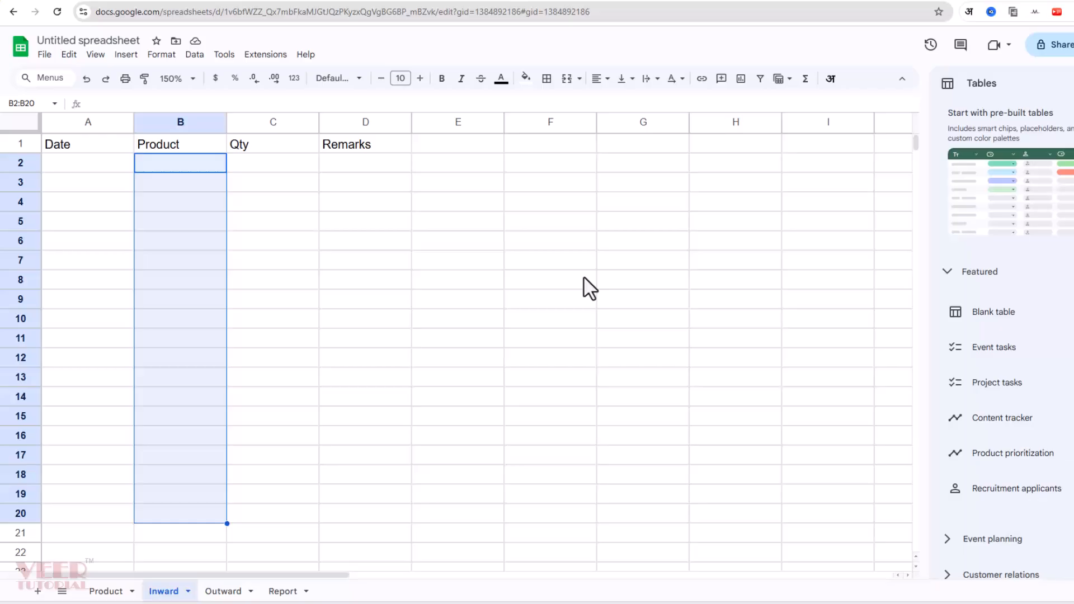
pyautogui.hotkey('ctrl', 'shift', 'Down')
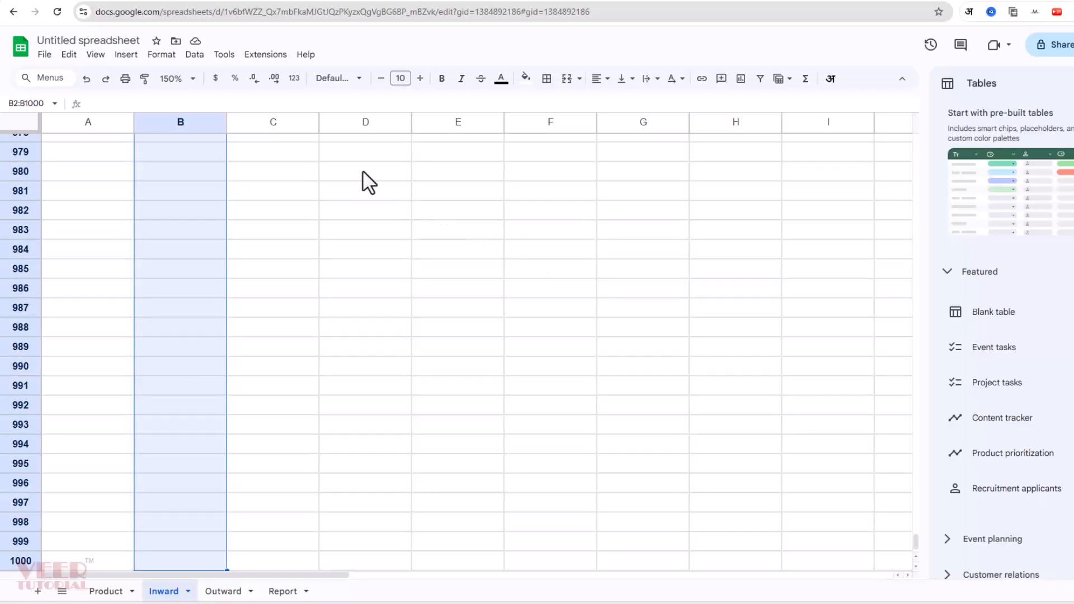
pyautogui.click(195, 54)
pyautogui.click(230, 320)
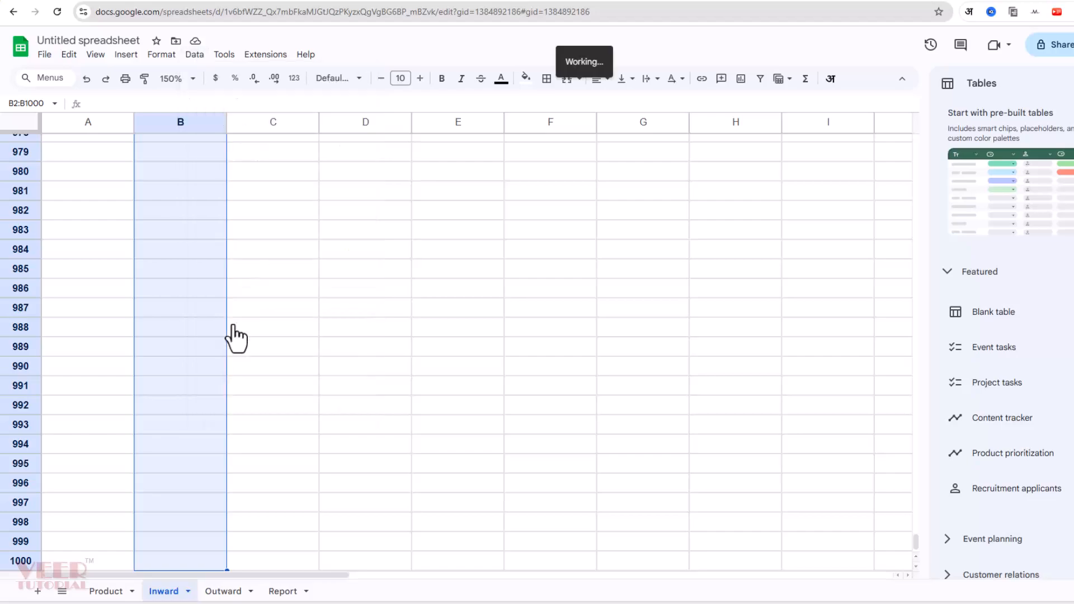
pyautogui.click(1060, 122)
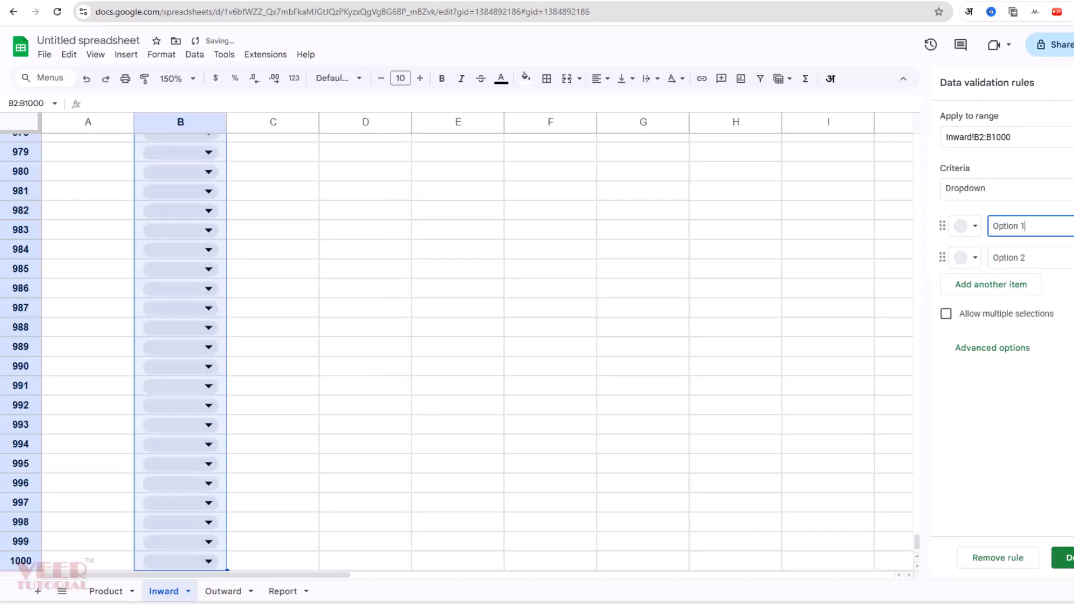
# Try the Plain text and Arrow display styles in the advanced options of the dropdown rule
pyautogui.click(1007, 349)
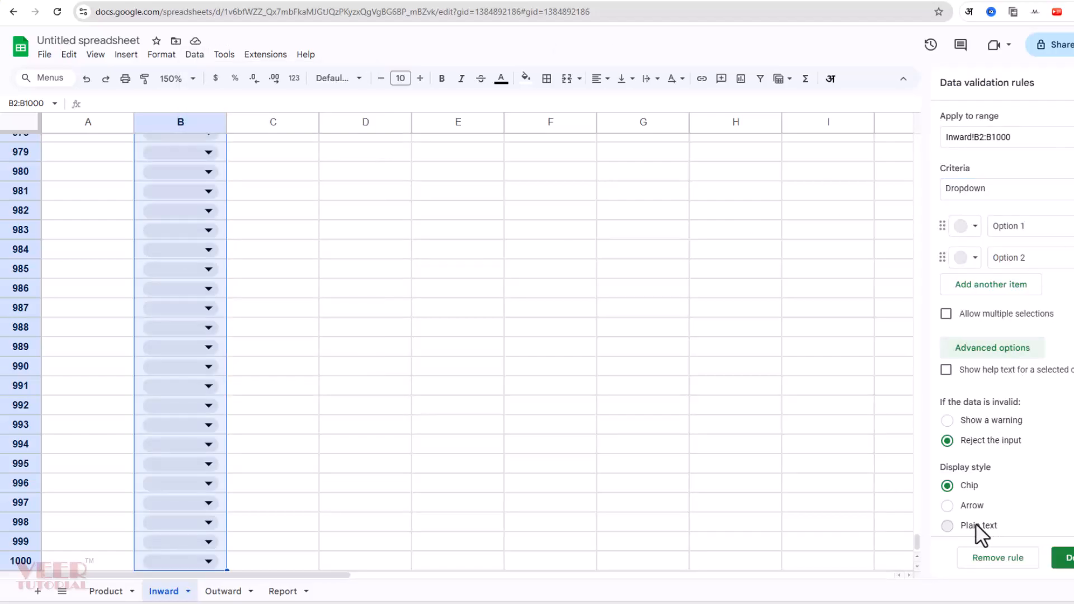
pyautogui.click(979, 528)
pyautogui.click(971, 505)
pyautogui.click(995, 347)
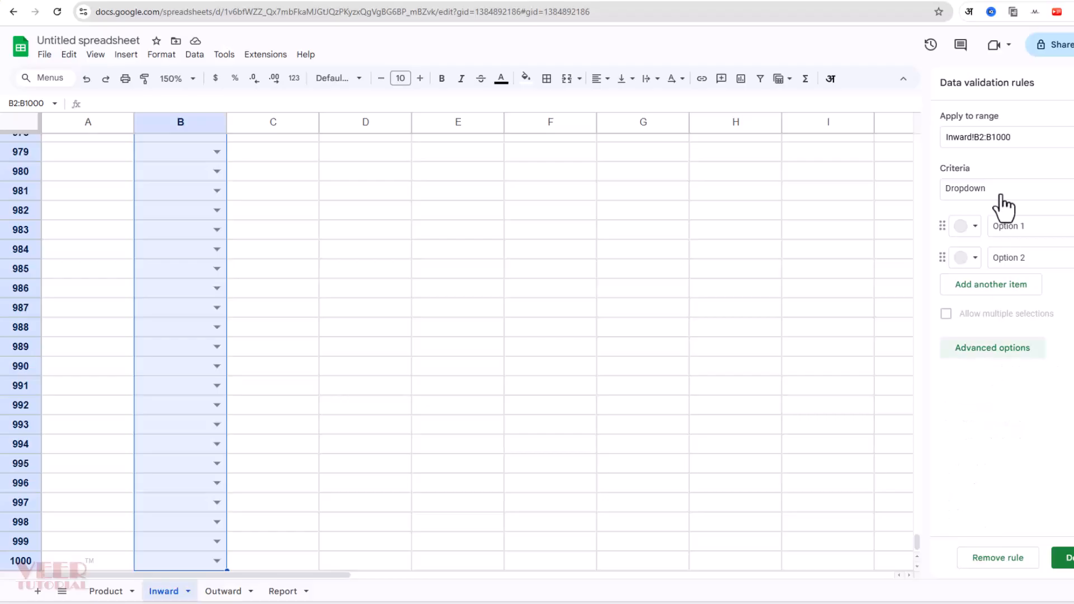
# Change the rule's criteria to Dropdown (from a range) with source range Product!A2:A, save it, and check the option list in B2
pyautogui.click(1068, 193)
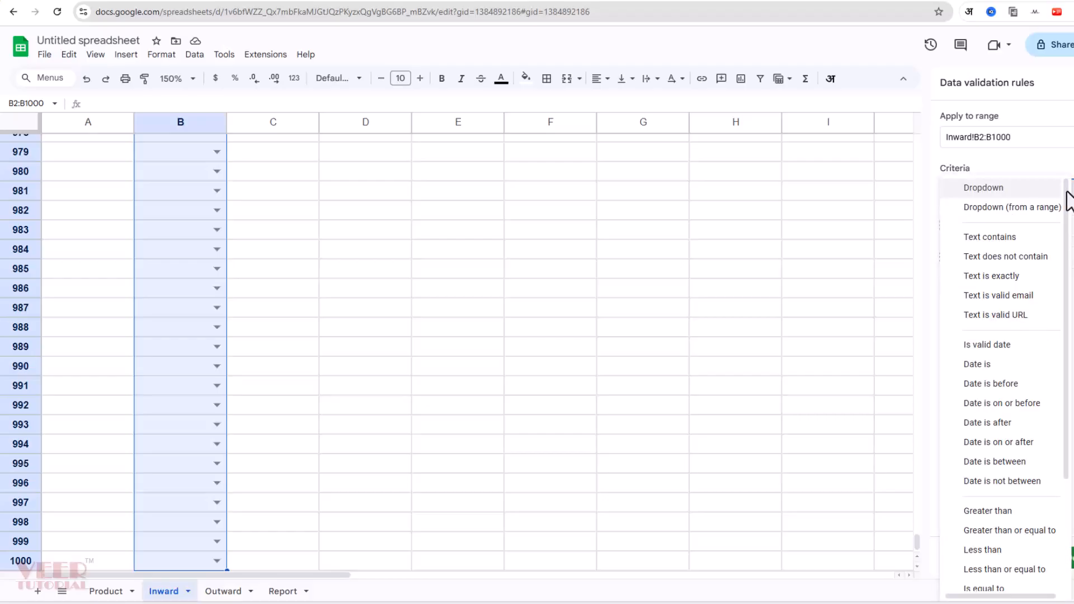
pyautogui.click(1043, 209)
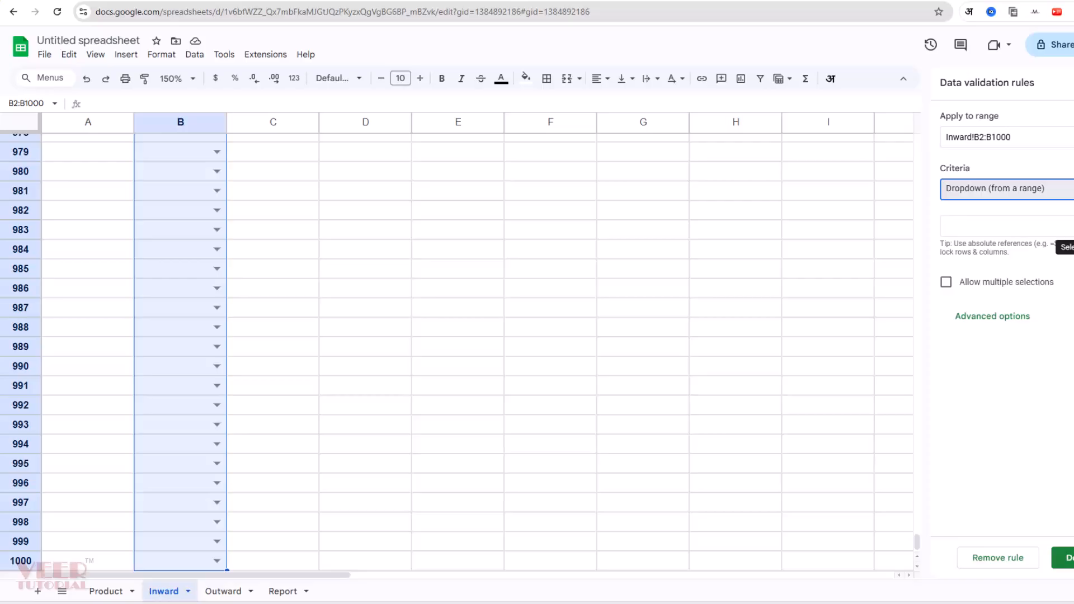
pyautogui.click(1065, 225)
pyautogui.click(641, 306)
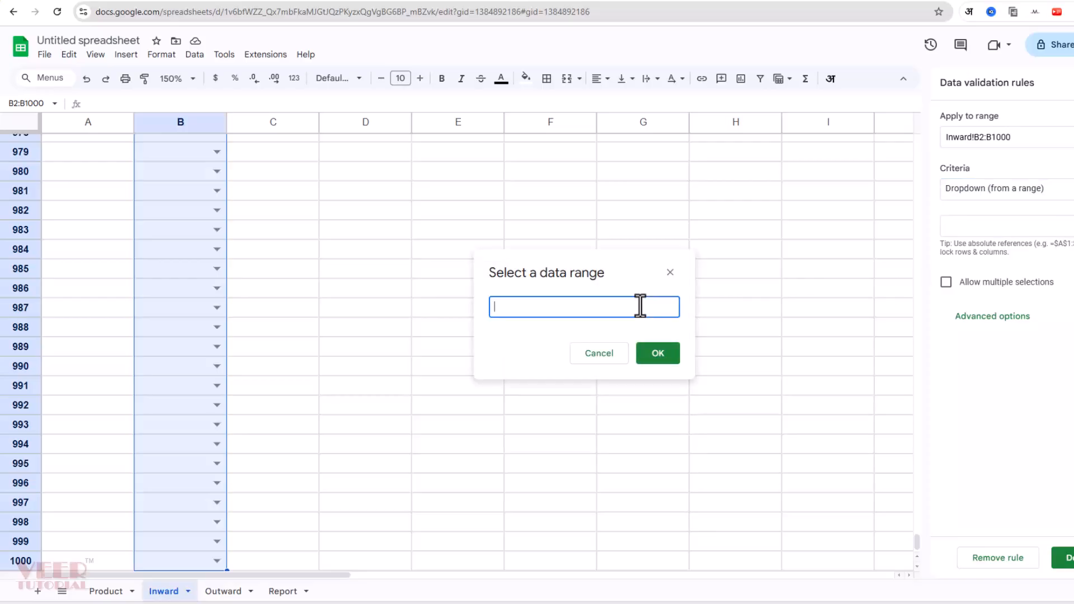
pyautogui.click(106, 591)
pyautogui.click(107, 165)
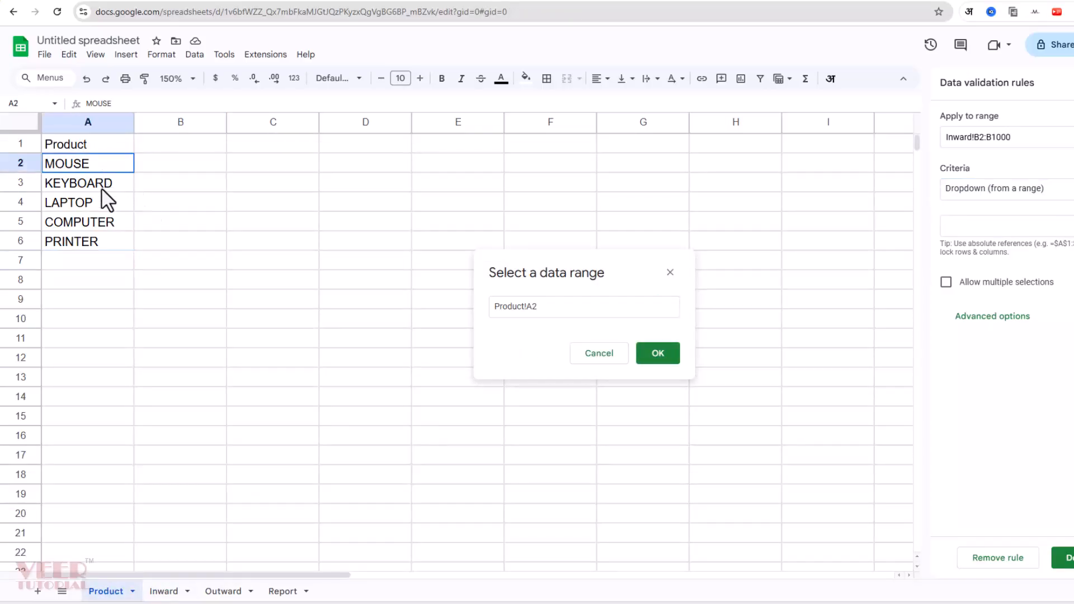
pyautogui.moveTo(102, 190); pyautogui.dragTo(103, 244)
pyautogui.click(567, 306)
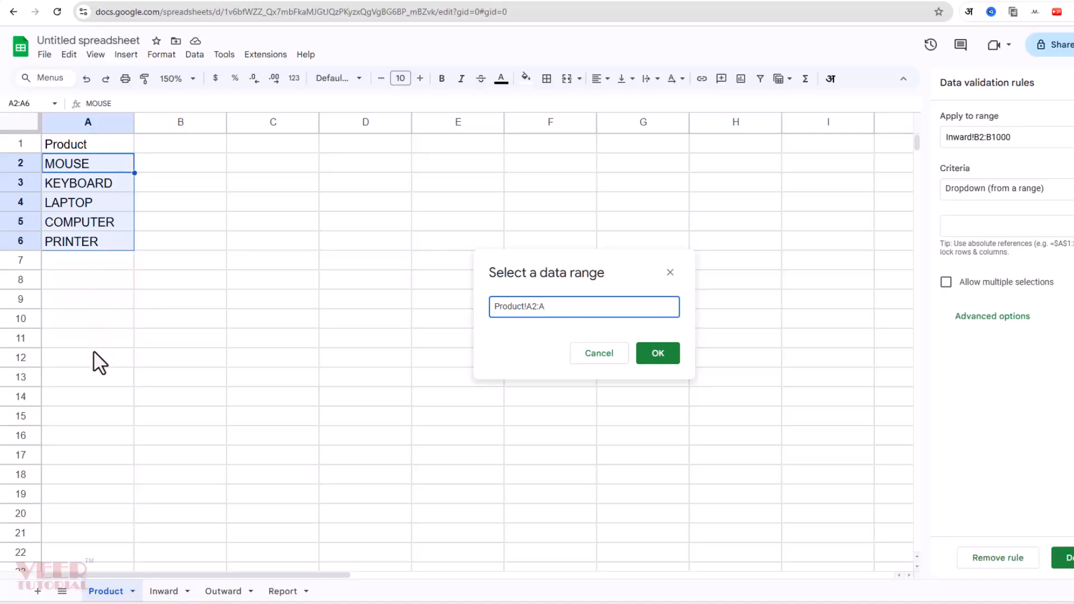
pyautogui.click(660, 360)
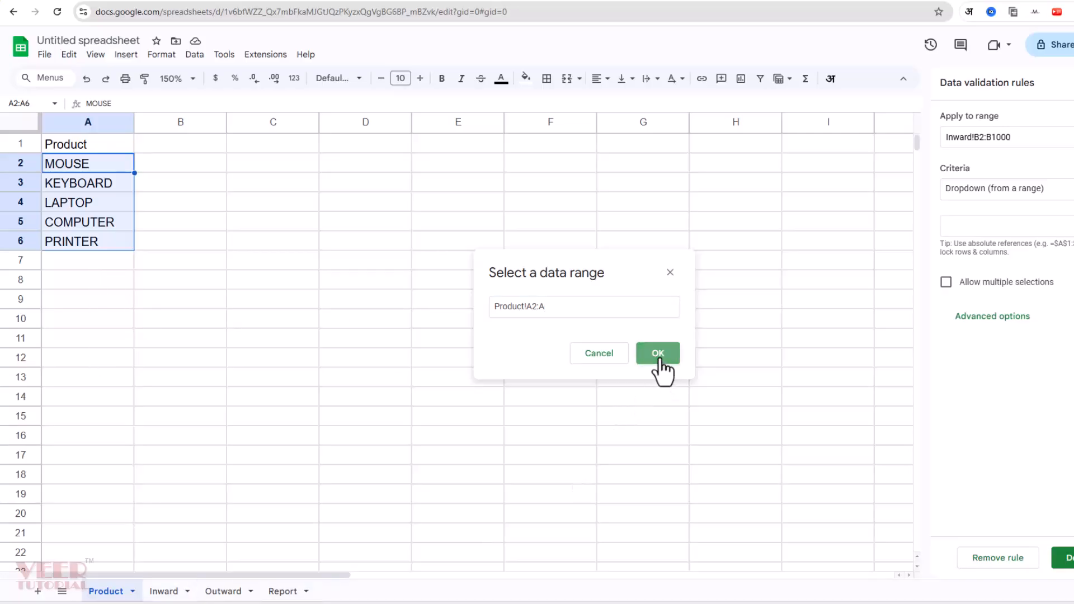
pyautogui.click(1066, 559)
pyautogui.click(206, 163)
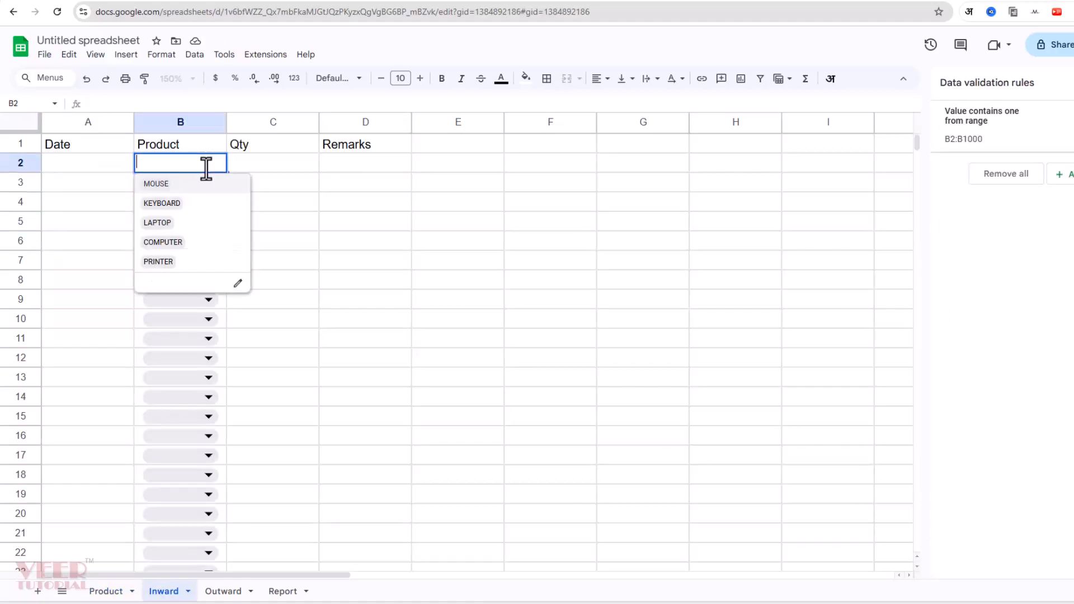
pyautogui.click(363, 204)
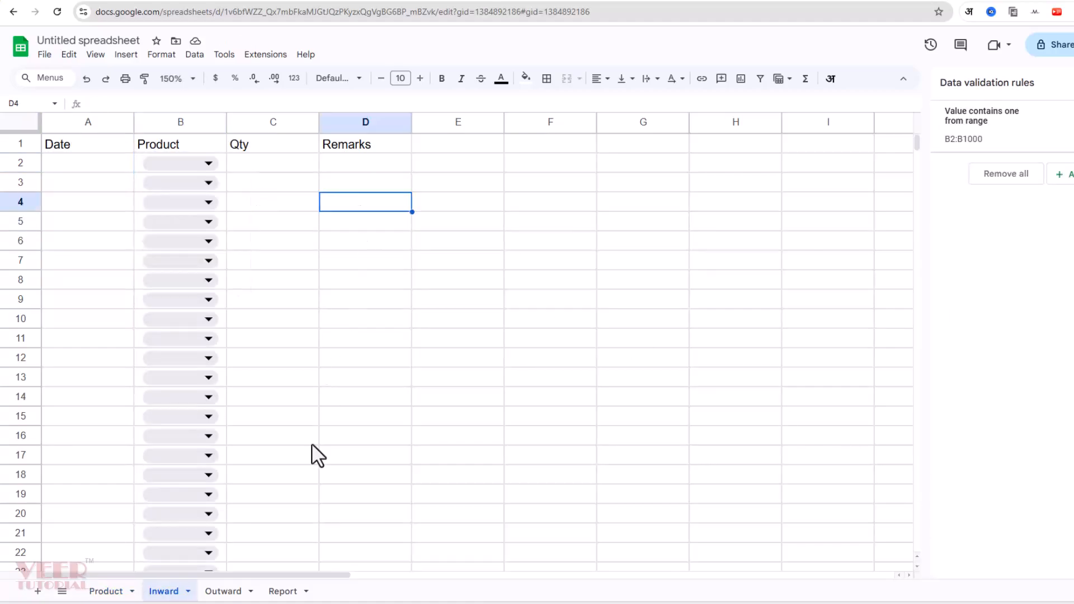
# Copy the header row and first dropdown row A1:D2 from the Inward sheet to A1 of the Outward sheet
pyautogui.click(224, 593)
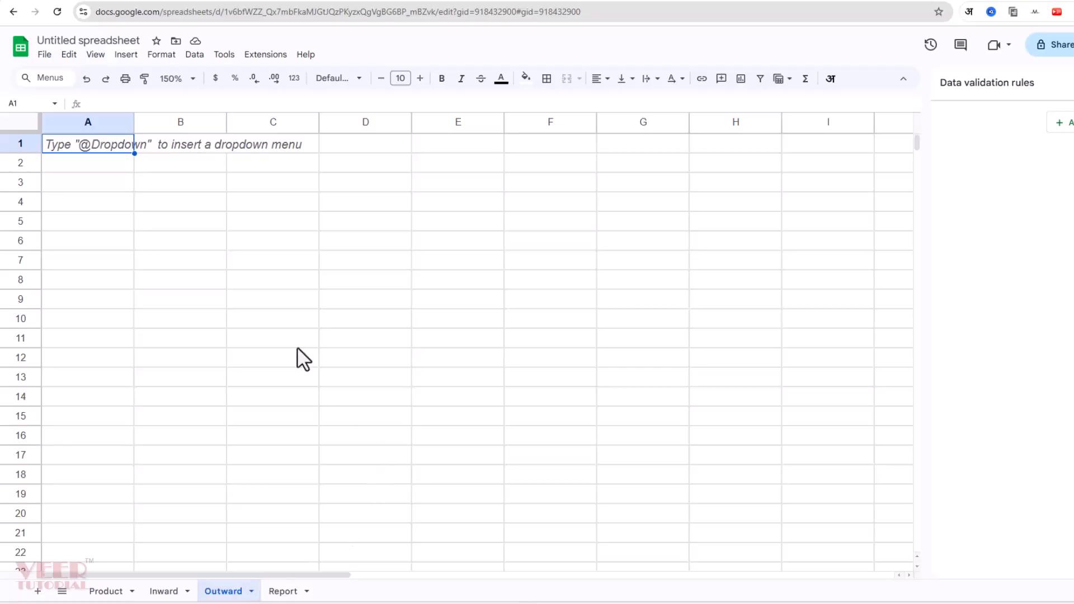
pyautogui.click(164, 591)
pyautogui.moveTo(87, 144); pyautogui.dragTo(338, 168)
pyautogui.hotkey('ctrl', 'c')
pyautogui.click(224, 591)
pyautogui.hotkey('ctrl', 'v')
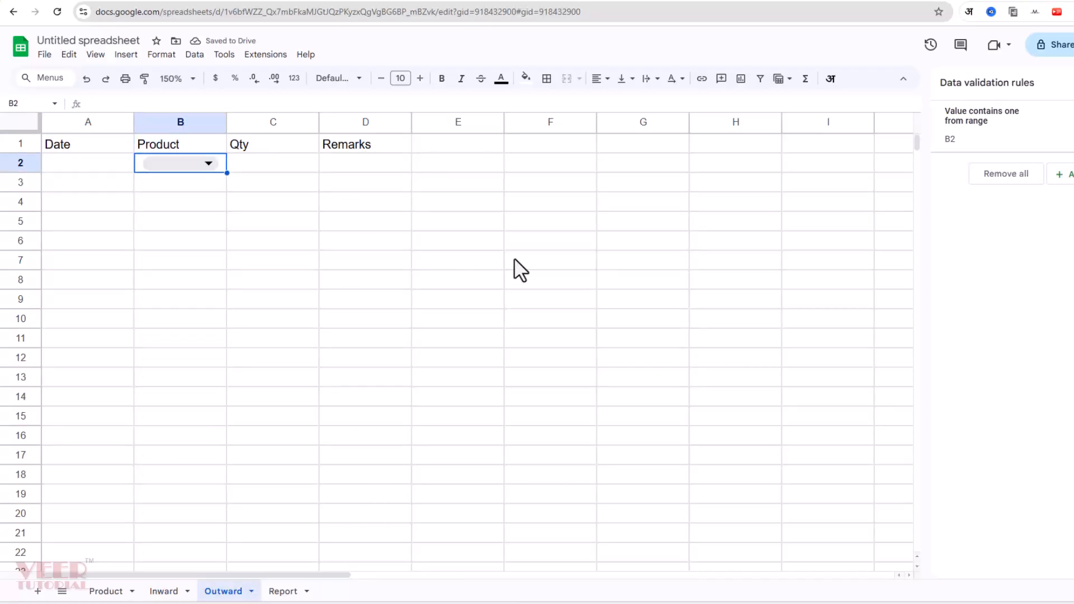
# Copy the product dropdown in B2 of the Outward sheet down the column to B1000
pyautogui.hotkey('ctrl', 'c')
pyautogui.press('Down')
pyautogui.hotkey('ctrl', 'shift', 'Down')
pyautogui.hotkey('ctrl', 'v')
pyautogui.press('Up')
pyautogui.press('Up')
pyautogui.press('Down')
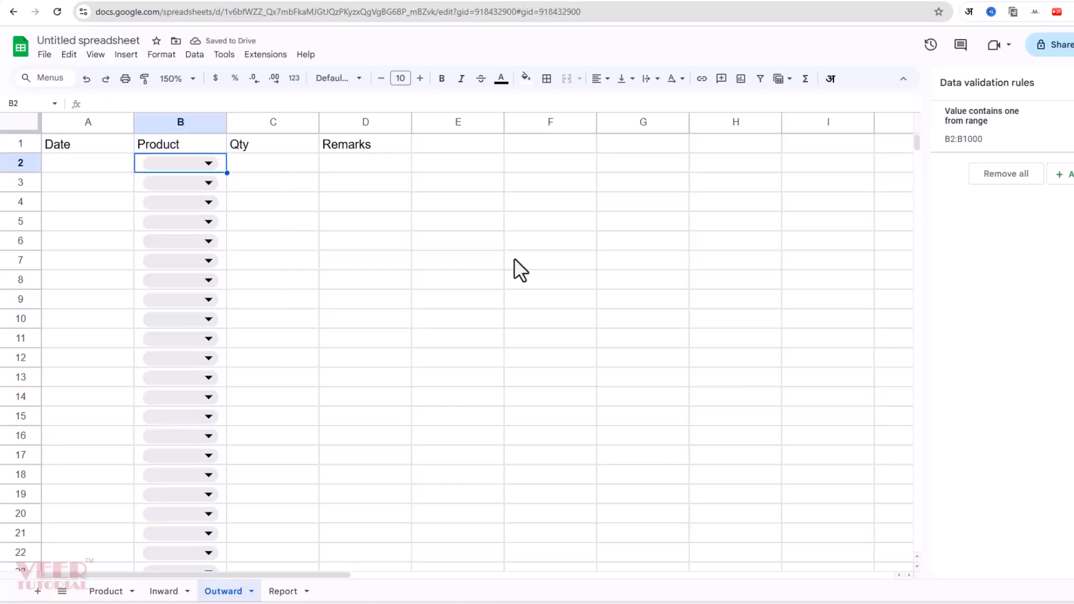
pyautogui.press('Down')
pyautogui.press('Down')
pyautogui.press('Down')
pyautogui.press('Down')
# Enter the bold headers SR, PRODUCT, INWARD, OUTWARD, BALANCE, ALERT and REMARKS in A1:G1 of the Report sheet
pyautogui.click(283, 591)
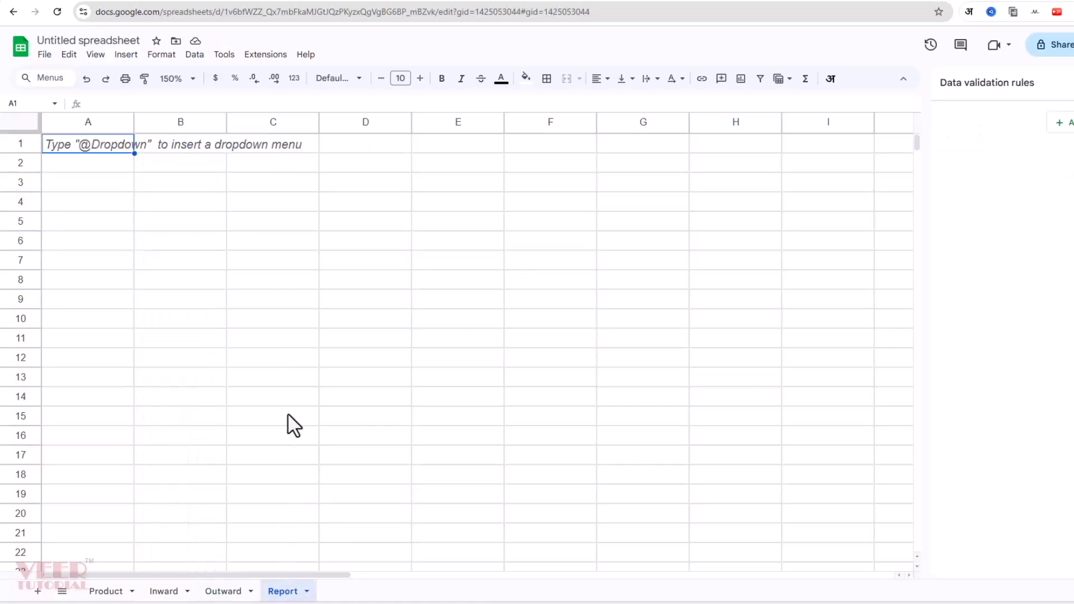
pyautogui.write('SR')
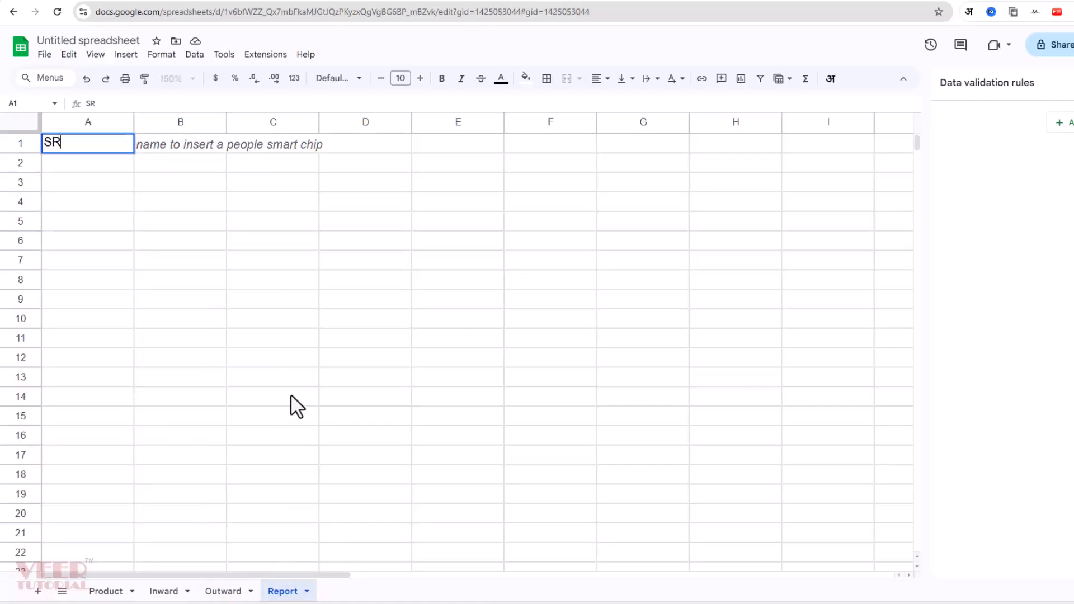
pyautogui.press('Tab')
pyautogui.write('PRODUCT')
pyautogui.press('Tab')
pyautogui.write('INWARD')
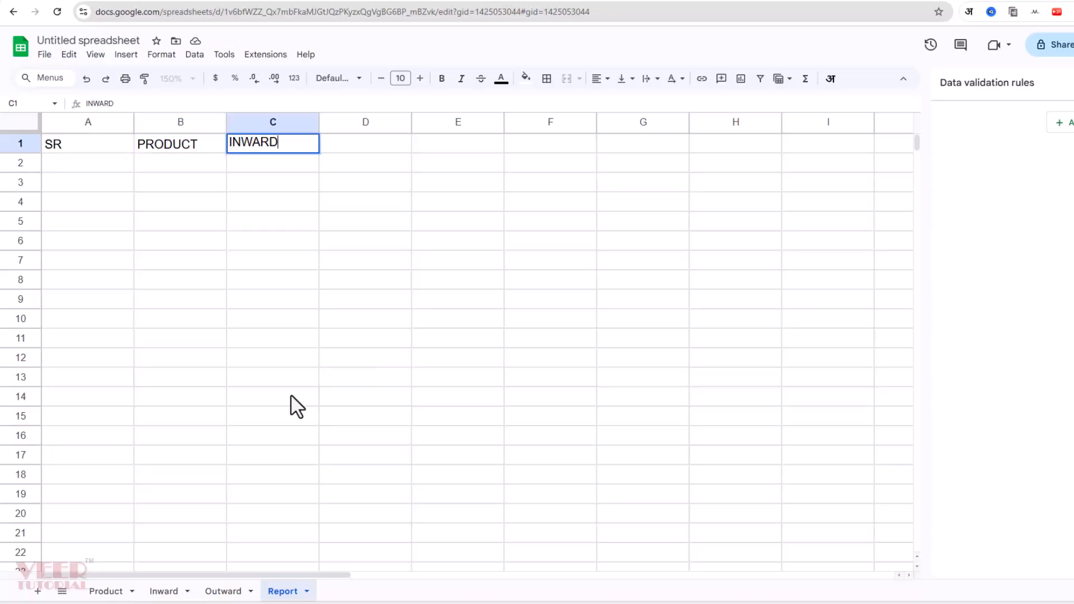
pyautogui.press('Tab')
pyautogui.write('OUTWARD')
pyautogui.press('Tab')
pyautogui.write('BALANCE')
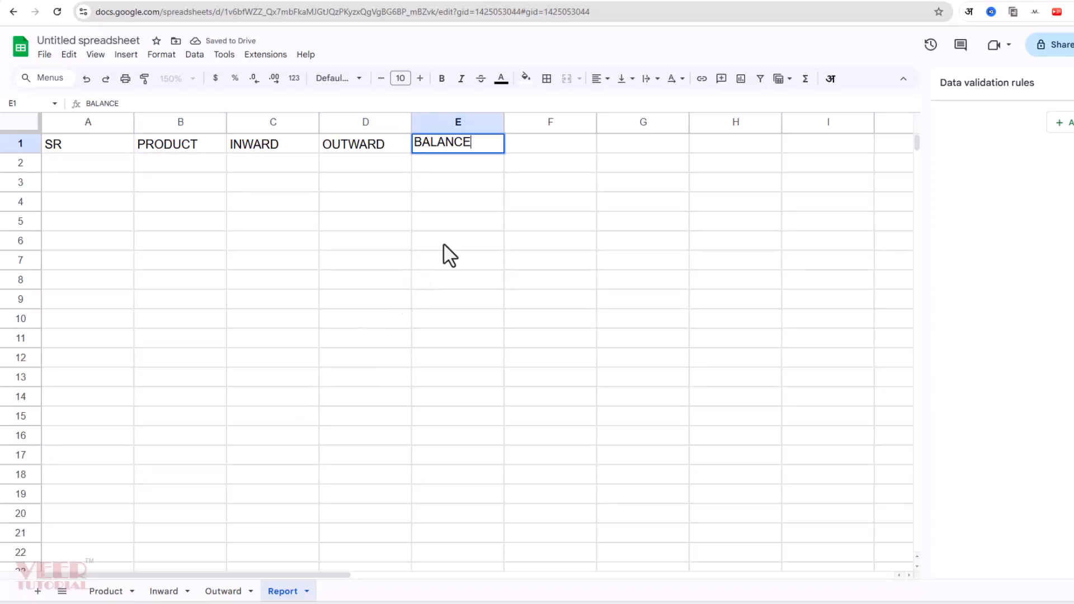
pyautogui.click(545, 144)
pyautogui.write('ALERT')
pyautogui.press('Tab')
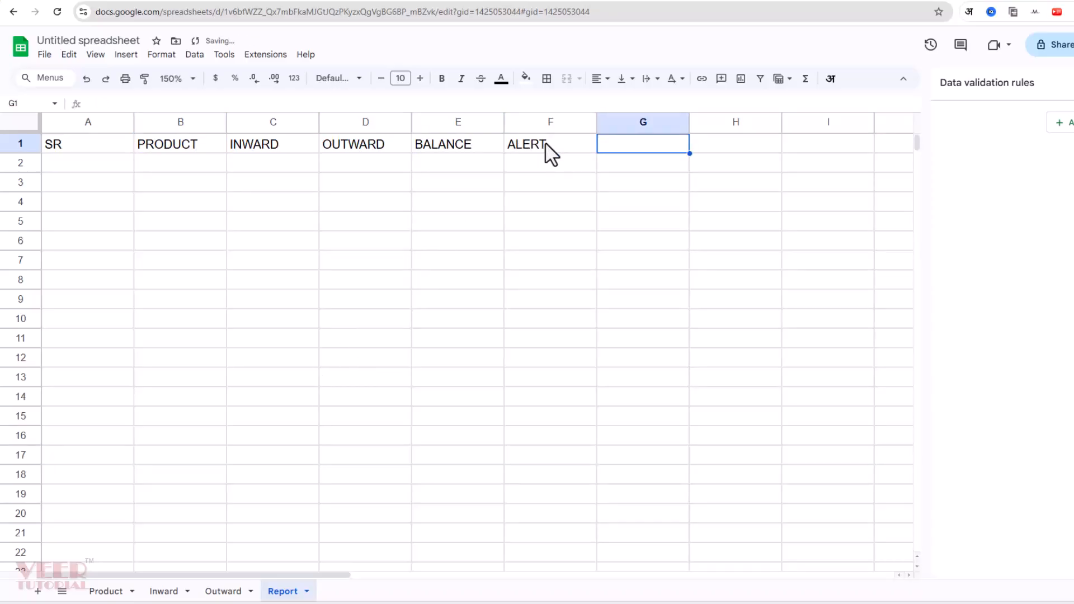
pyautogui.write('REMAKRS')
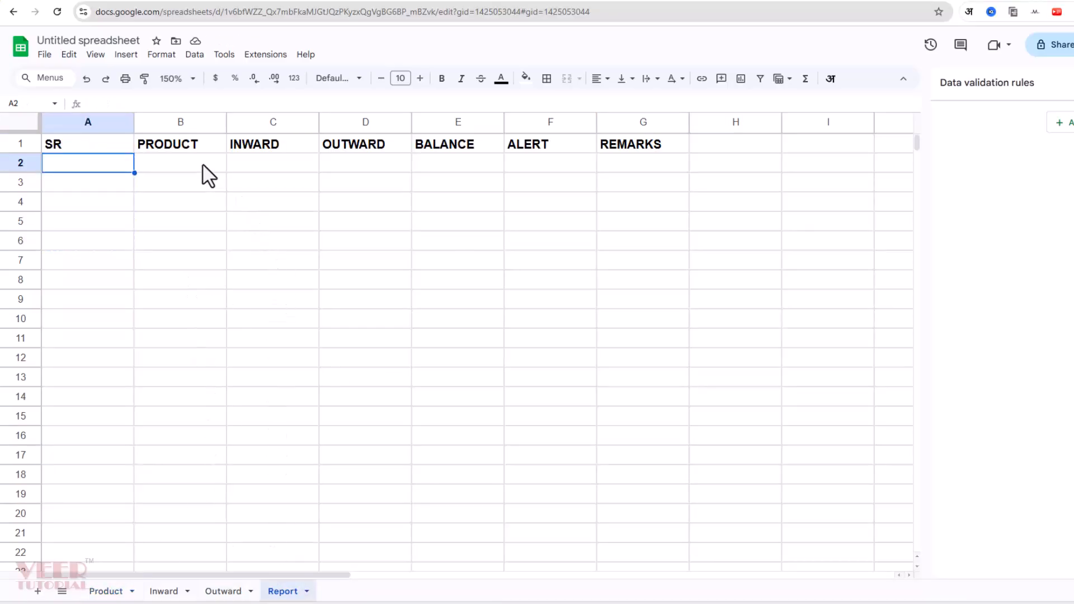
# List MOUSE, KEYBOARD, LAPTOP, COMPUTER and PRINTER in B2:B6 of the Report sheet
pyautogui.click(204, 168)
pyautogui.press('Tab')
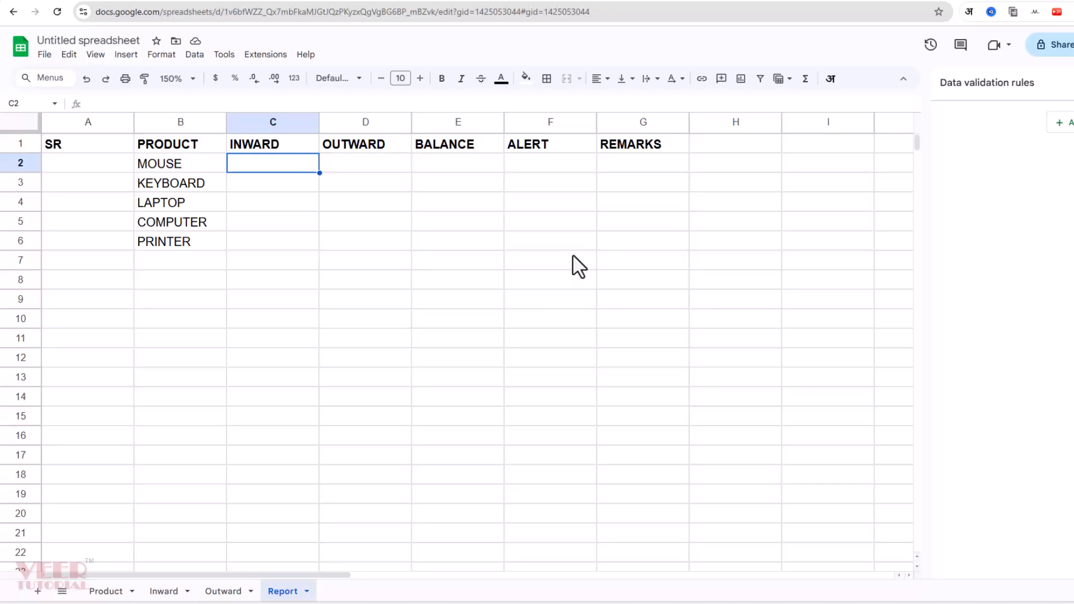
# Start a SUMIF formula in C2 of the Report sheet with the open-ended range Inward!B2:B as its first argument
pyautogui.write('=SUM')
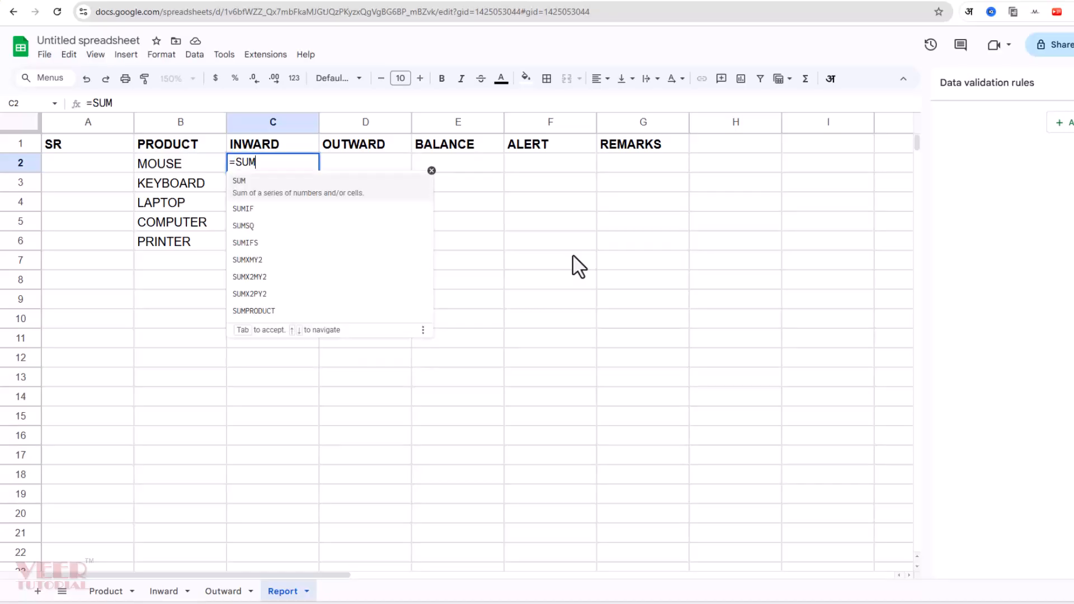
pyautogui.click(268, 202)
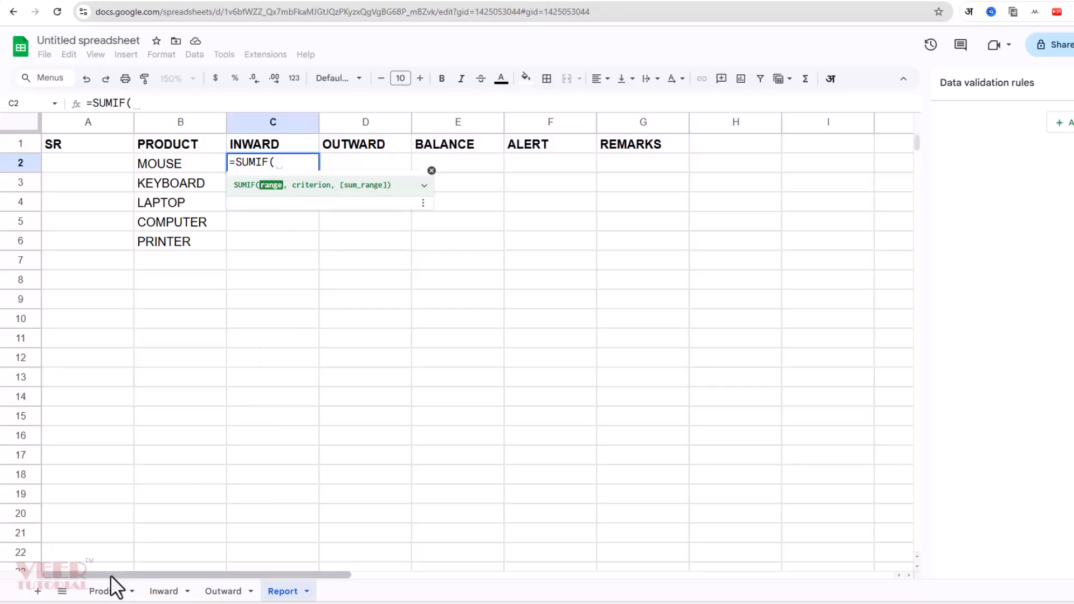
pyautogui.click(160, 591)
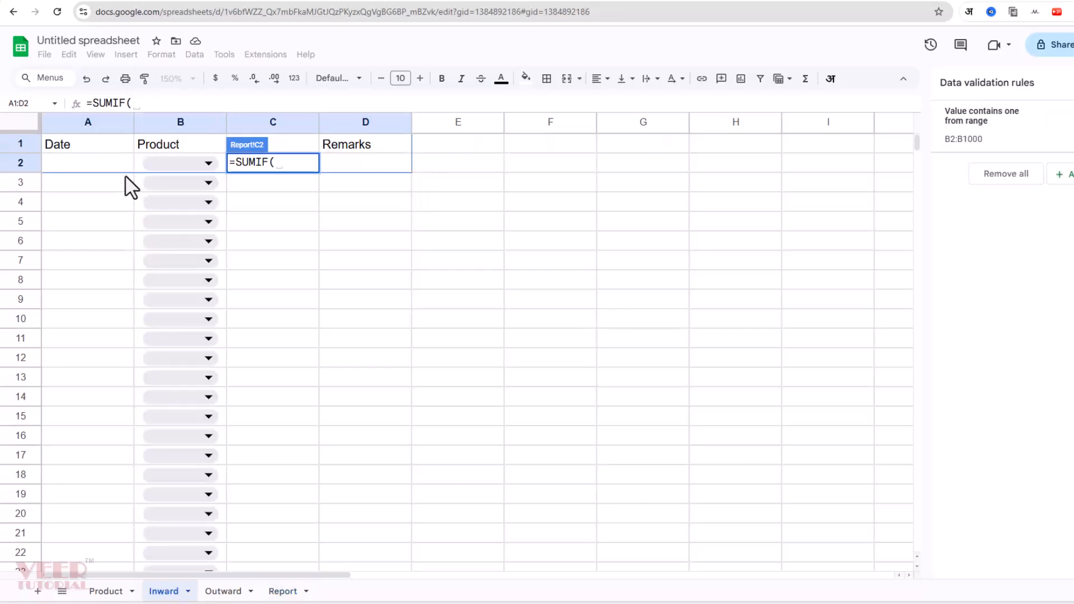
pyautogui.click(147, 162)
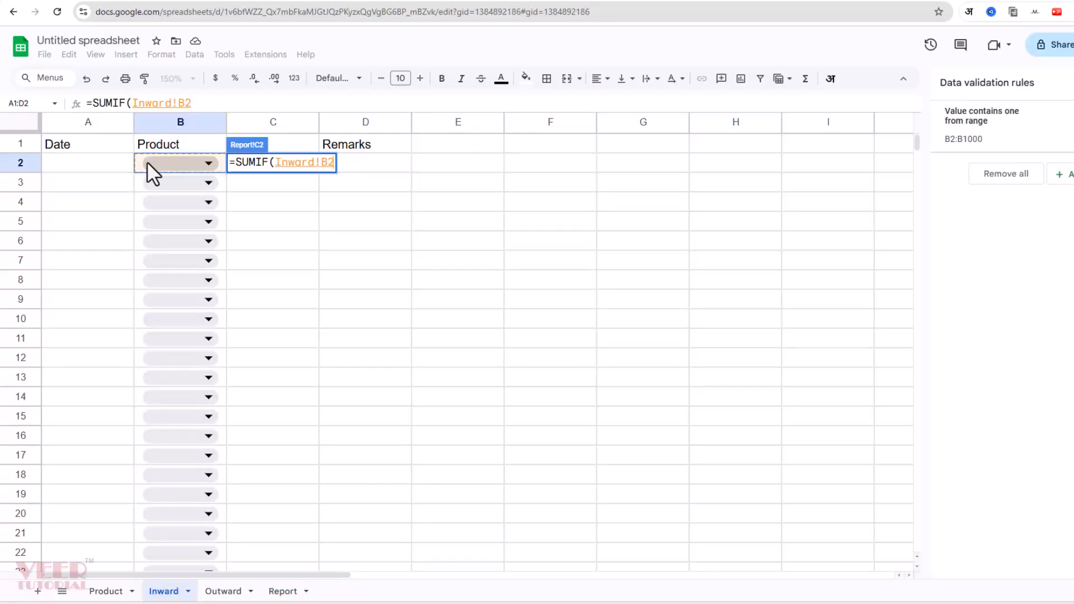
pyautogui.hotkey('ctrl', 'shift', 'Down')
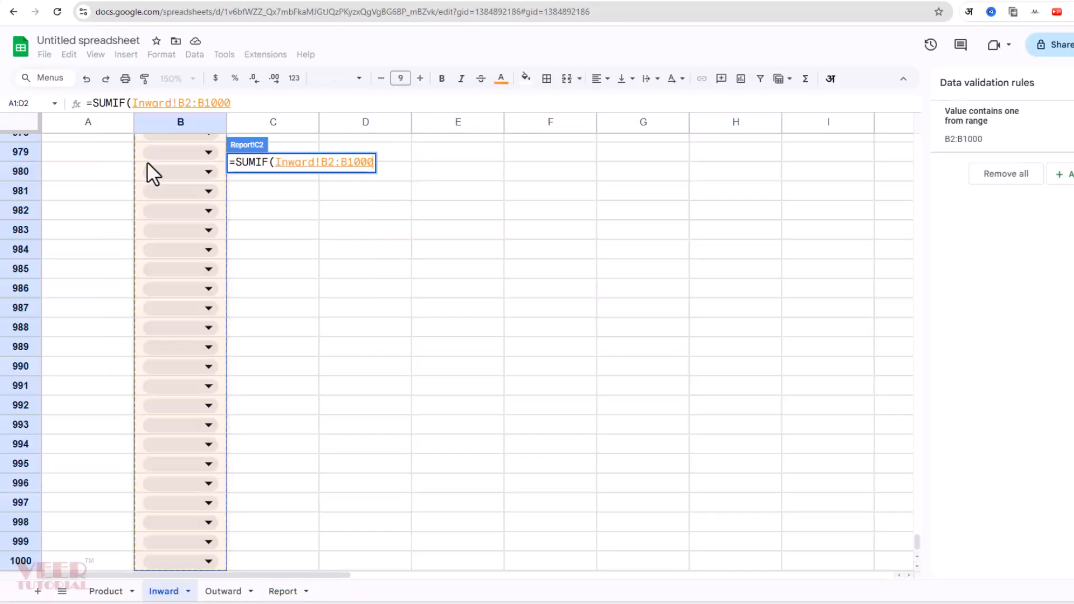
pyautogui.press('BackSpace')
pyautogui.press('BackSpace')
pyautogui.press('BackSpace')
pyautogui.press('BackSpace')
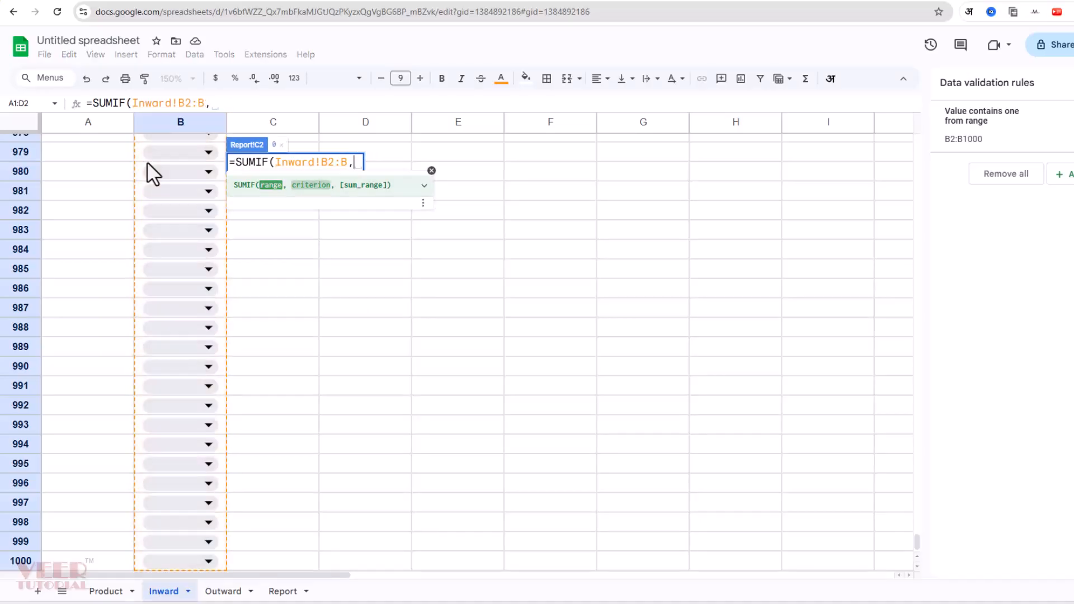
pyautogui.write(',')
# Complete the SUMIF formula in C2 of the Report sheet with criterion B2 and the open-ended sum range Inward!C2:C
pyautogui.click(282, 593)
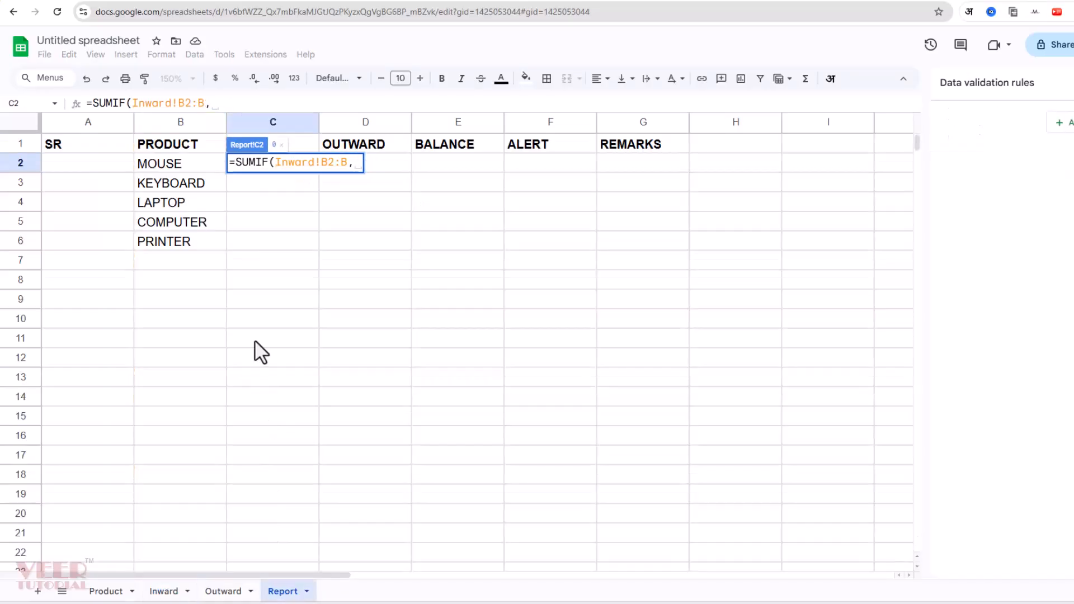
pyautogui.click(185, 163)
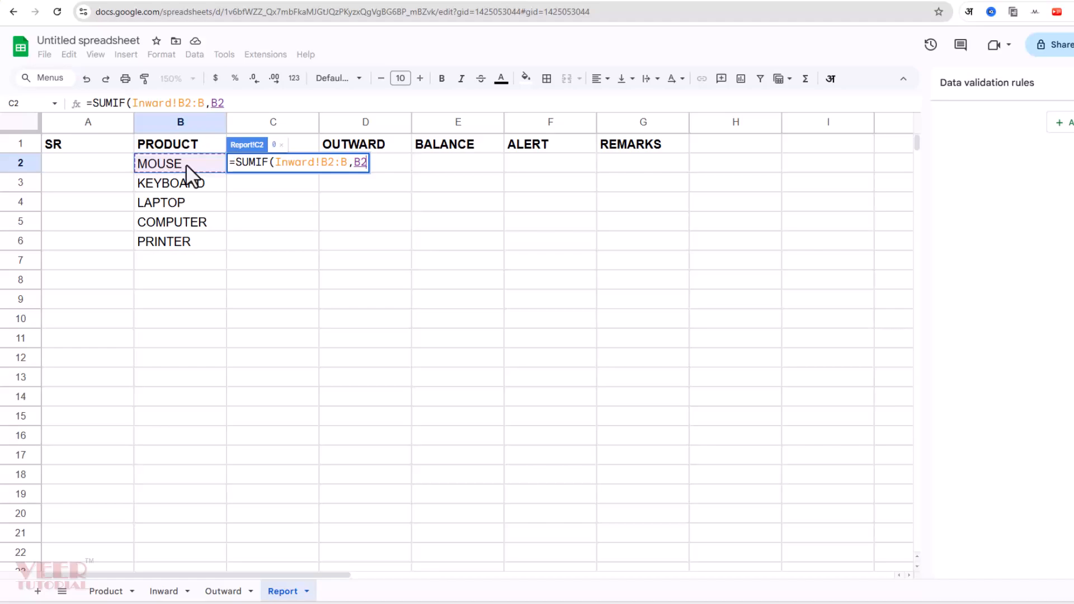
pyautogui.write(',')
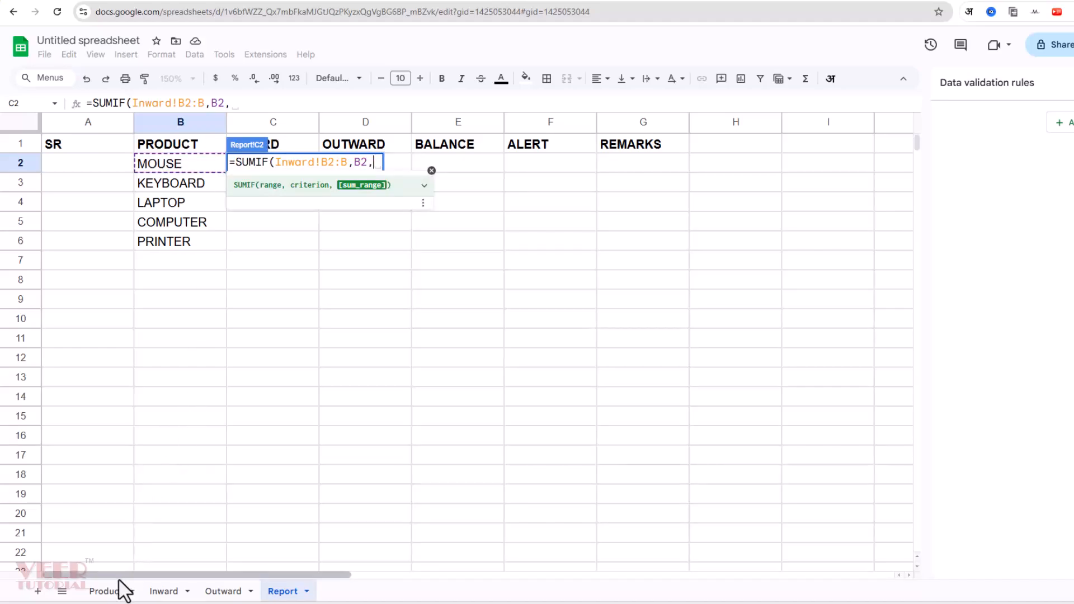
pyautogui.click(154, 592)
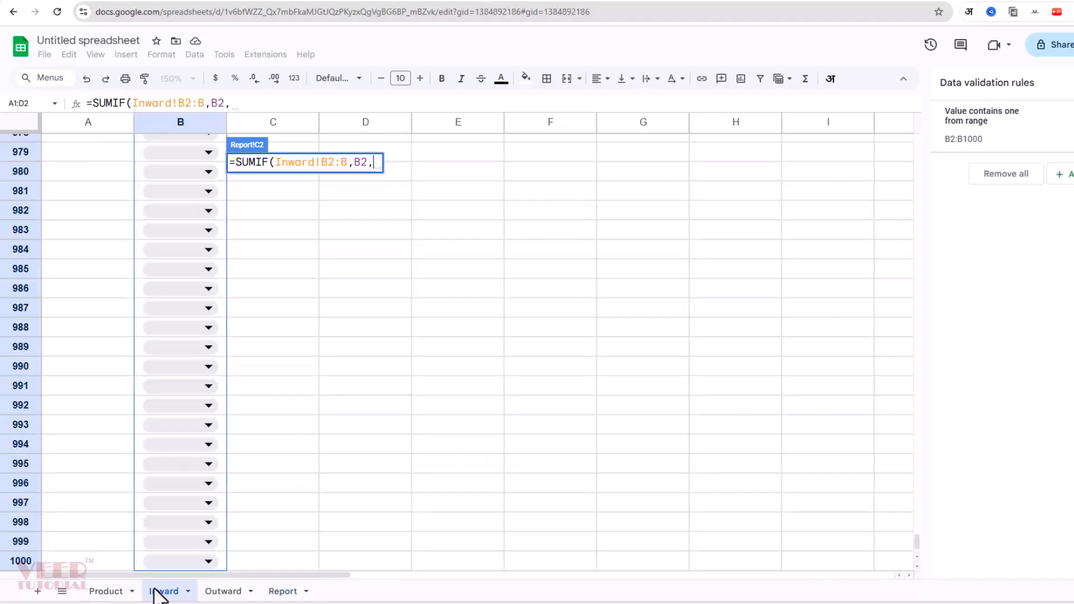
pyautogui.press('Right')
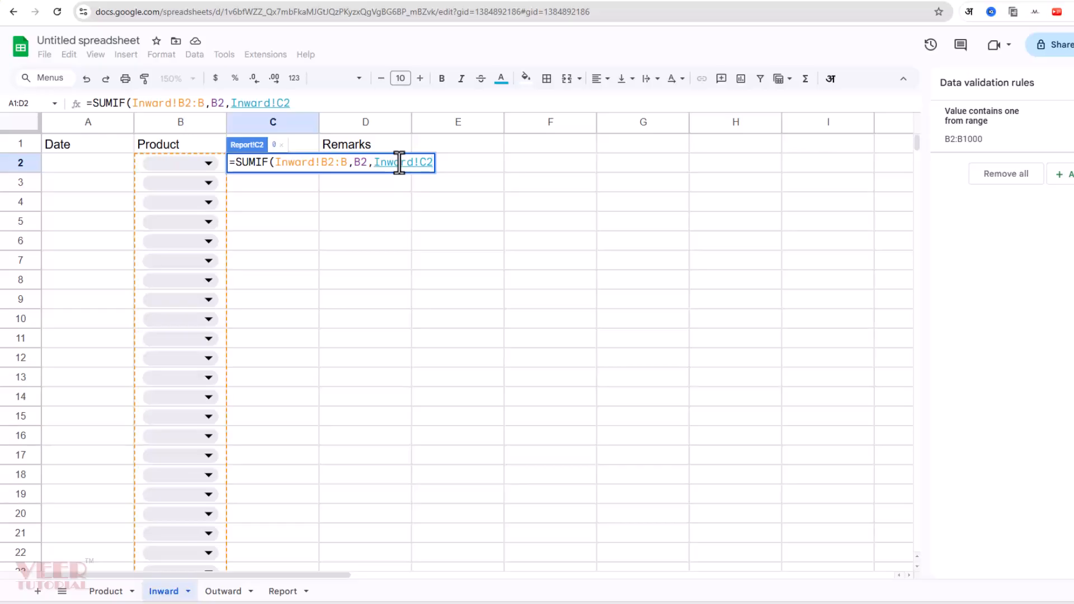
pyautogui.hotkey('ctrl', 'shift', 'Down')
pyautogui.press('BackSpace')
pyautogui.press('BackSpace')
pyautogui.press('BackSpace')
pyautogui.press('BackSpace')
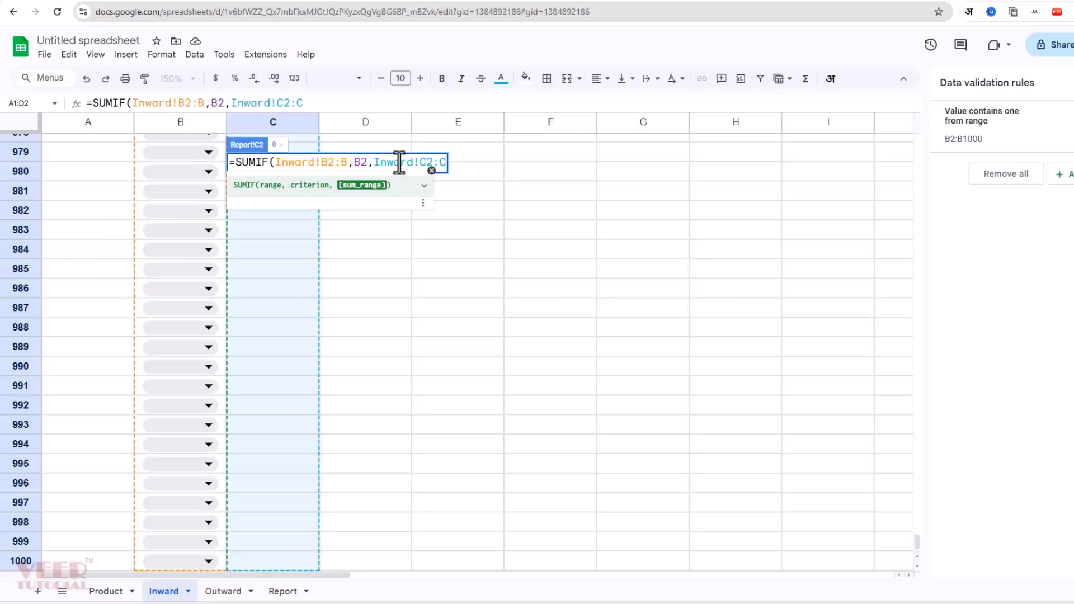
pyautogui.write(')')
pyautogui.press('Return')
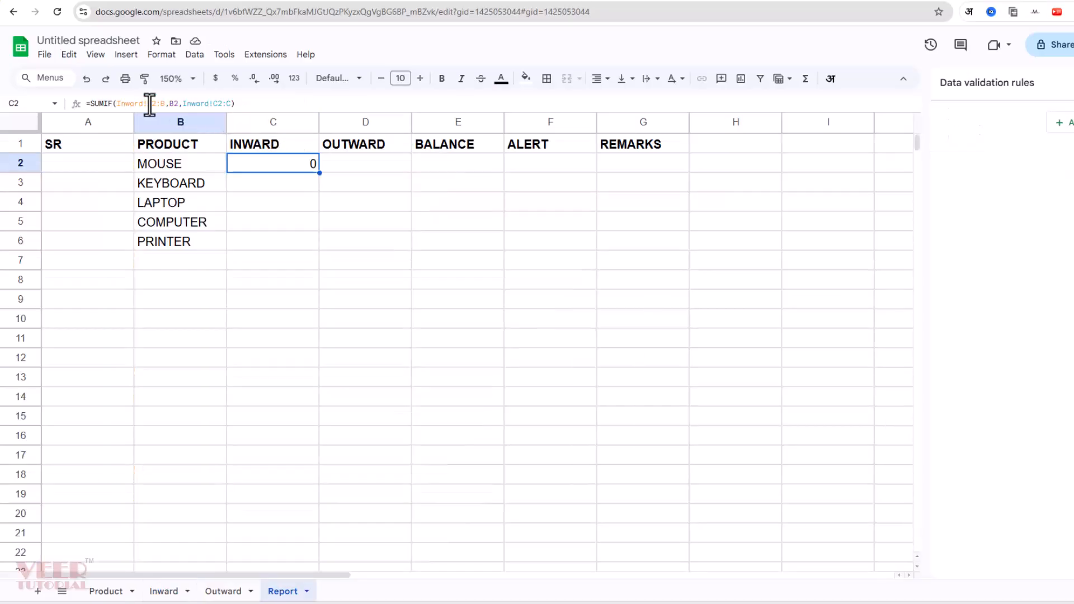
# Make both Inward ranges in the C2 formula absolute, as Inward!$B$2:$B and Inward!$C$2:$C, keeping criterion B2 relative
pyautogui.click(148, 104)
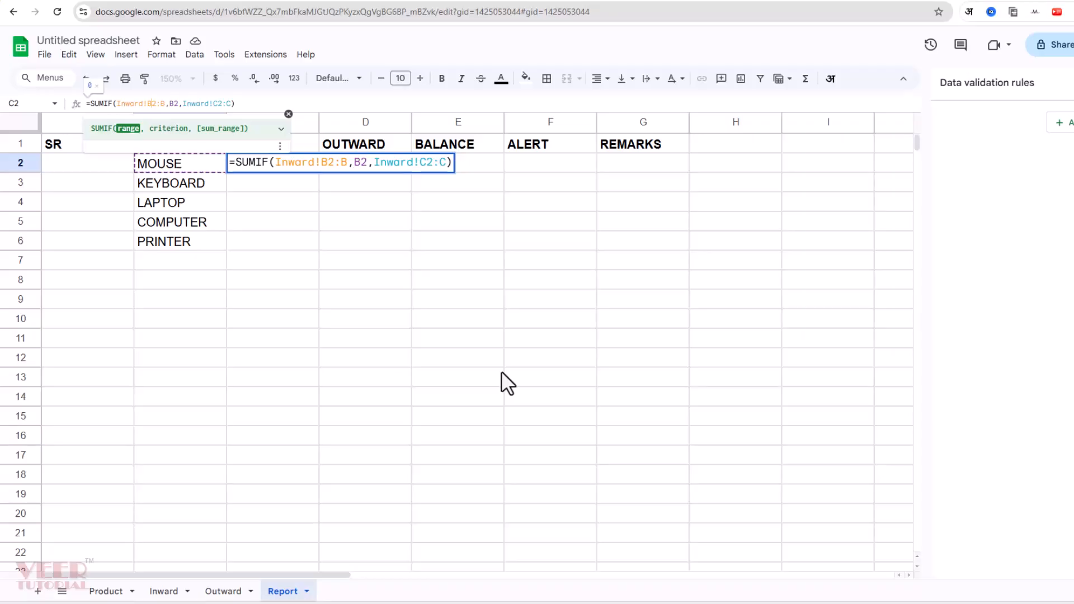
pyautogui.press('F4')
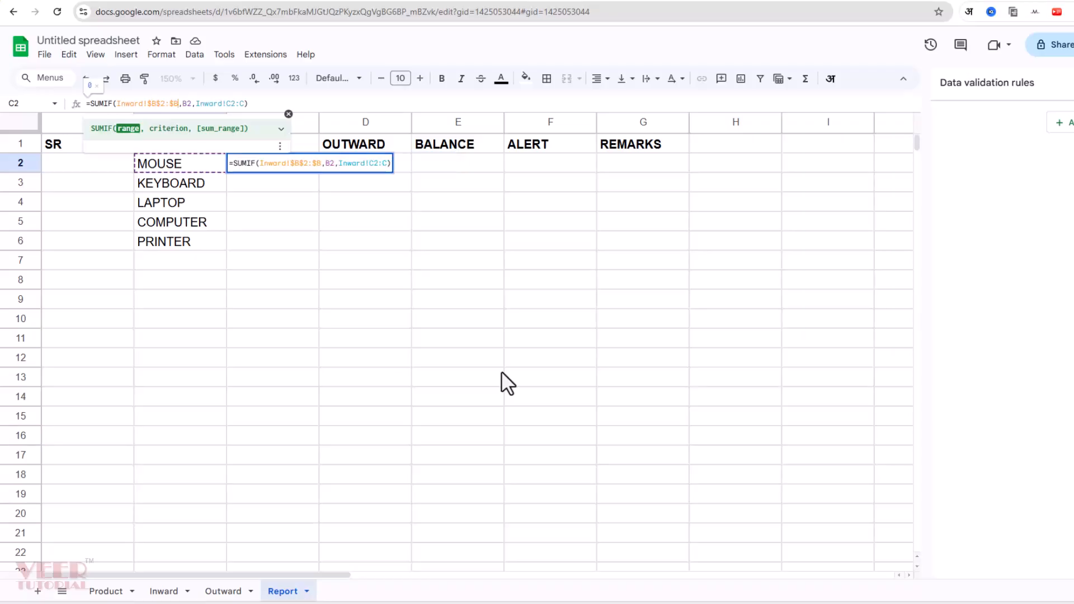
pyautogui.press('Right')
pyautogui.press('Right')
pyautogui.press('Right')
pyautogui.press('Right')
pyautogui.press('Right')
pyautogui.press('Right')
pyautogui.press('Right')
pyautogui.press('Right')
pyautogui.press('Right')
pyautogui.press('Right')
pyautogui.press('Right')
pyautogui.press('Right')
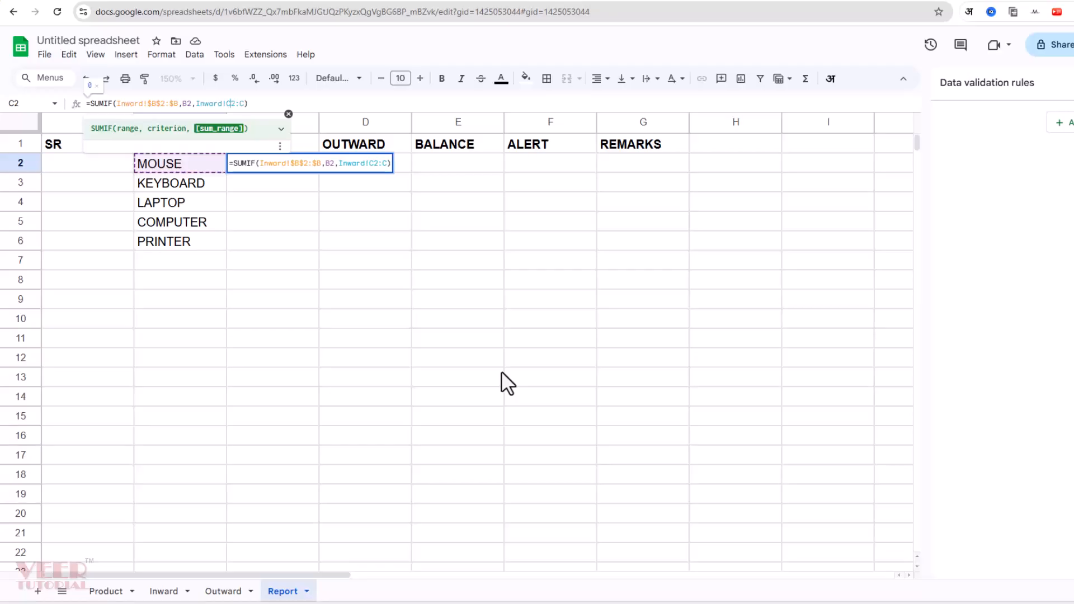
pyautogui.press('F4')
pyautogui.press('Return')
# Copy the SUMIF formula from C2 of the Report sheet down to C6
pyautogui.press('Up')
pyautogui.hotkey('shift', 'Down')
pyautogui.hotkey('shift', 'Down')
pyautogui.hotkey('shift', 'Down')
pyautogui.hotkey('shift', 'Down')
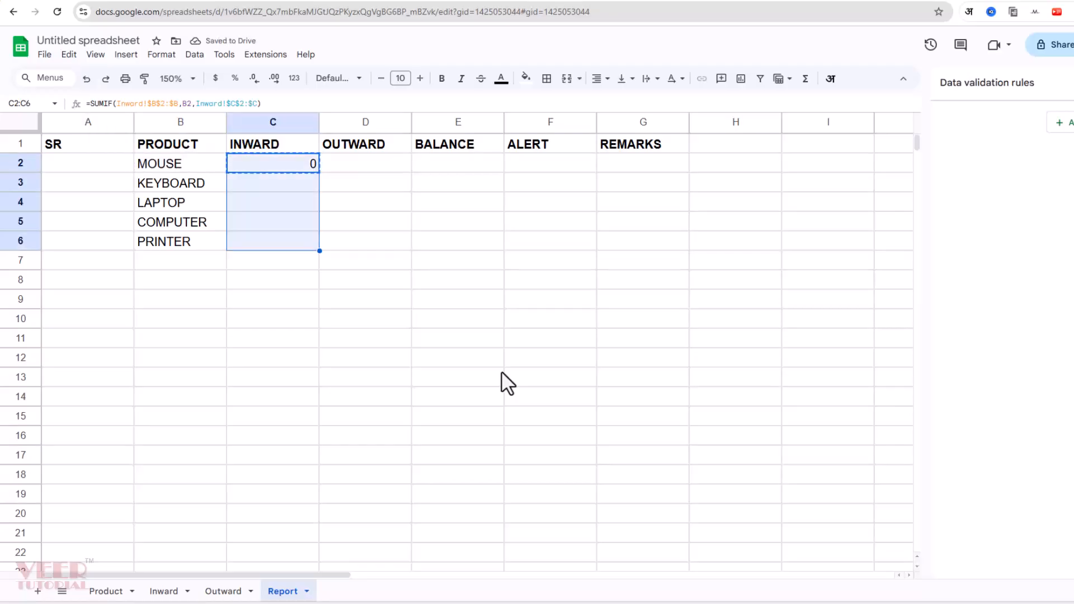
pyautogui.hotkey('ctrl', 'v')
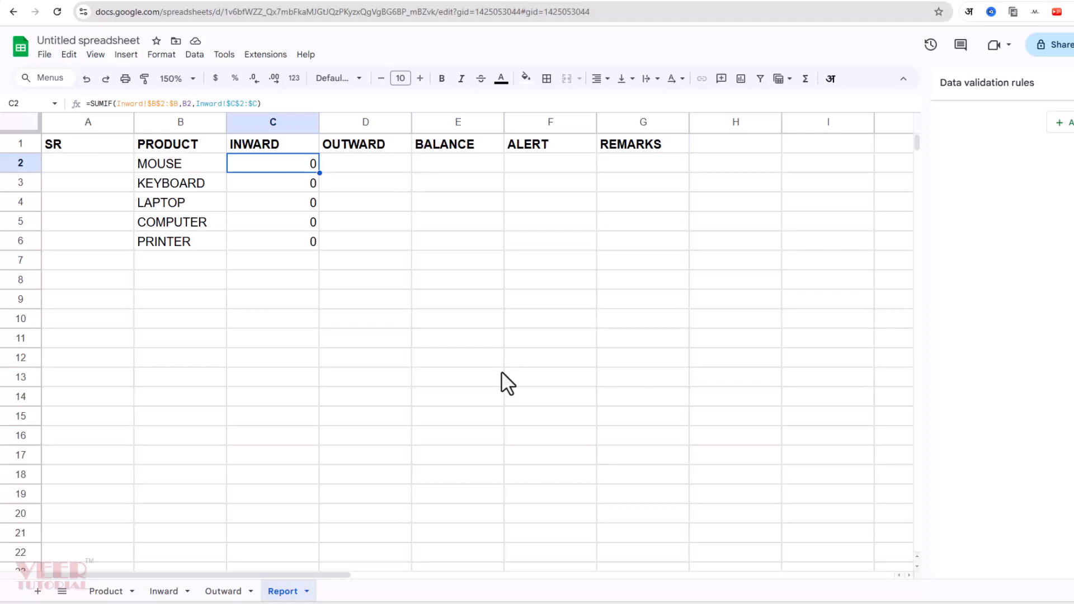
# Duplicate the exact C2 formula text, =SUMIF(Inward!$B$2:$B,B2,Inward!$C$2:$C), into D2 under OUTWARD
pyautogui.moveTo(274, 104); pyautogui.dragTo(90, 104)
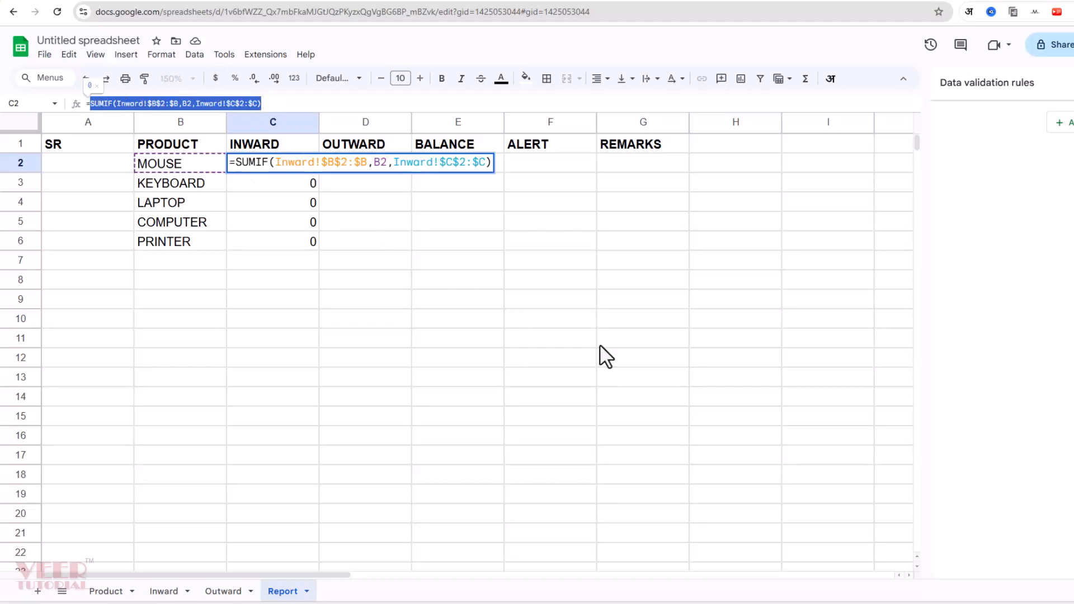
pyautogui.press('Tab')
pyautogui.write('=SUMIF(Inward!$B$2:$B,B2,Inward!$C$2:$C)')
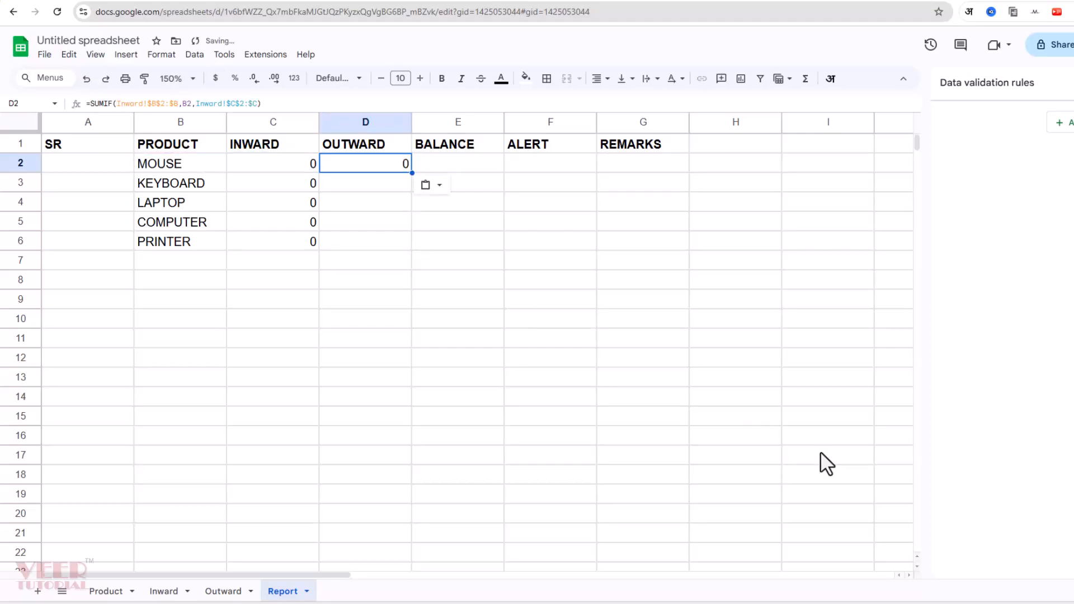
# Change the first range in the D2 formula to refer to the Outward sheet, as Outward!$B$2:$B
pyautogui.click(144, 103)
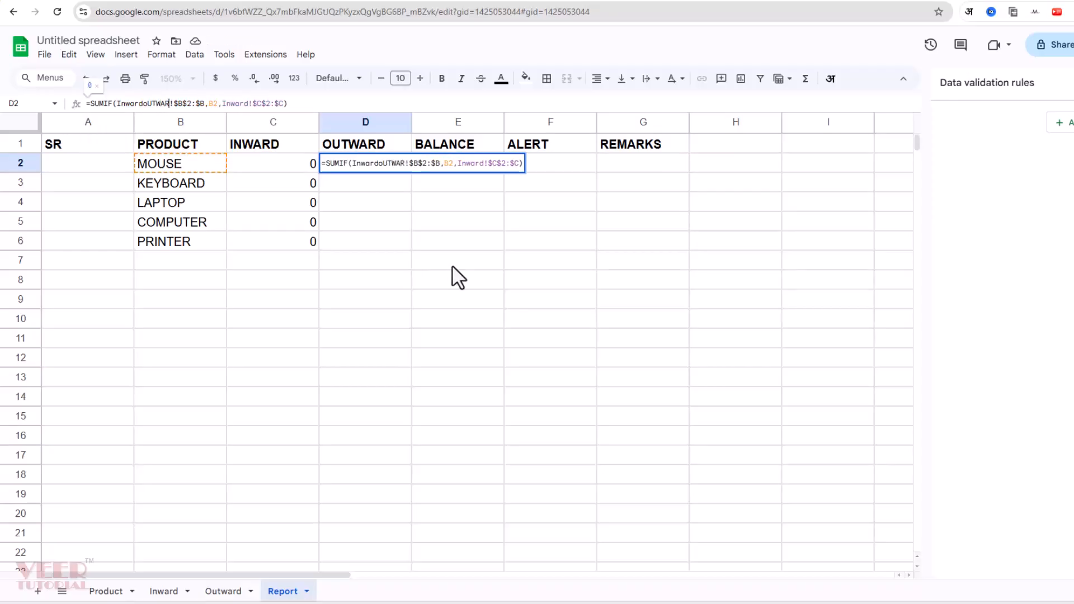
pyautogui.press('BackSpace')
pyautogui.press('BackSpace')
pyautogui.press('BackSpace')
pyautogui.press('BackSpace')
pyautogui.press('BackSpace')
pyautogui.press('BackSpace')
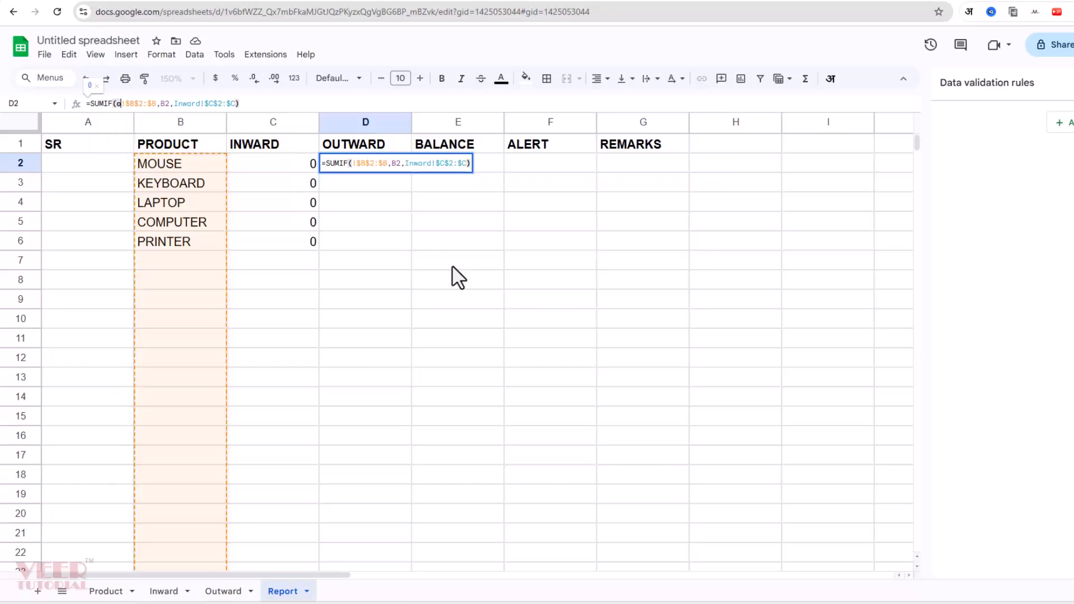
pyautogui.write('oUTW')
pyautogui.press('BackSpace')
pyautogui.press('BackSpace')
pyautogui.press('BackSpace')
pyautogui.press('BackSpace')
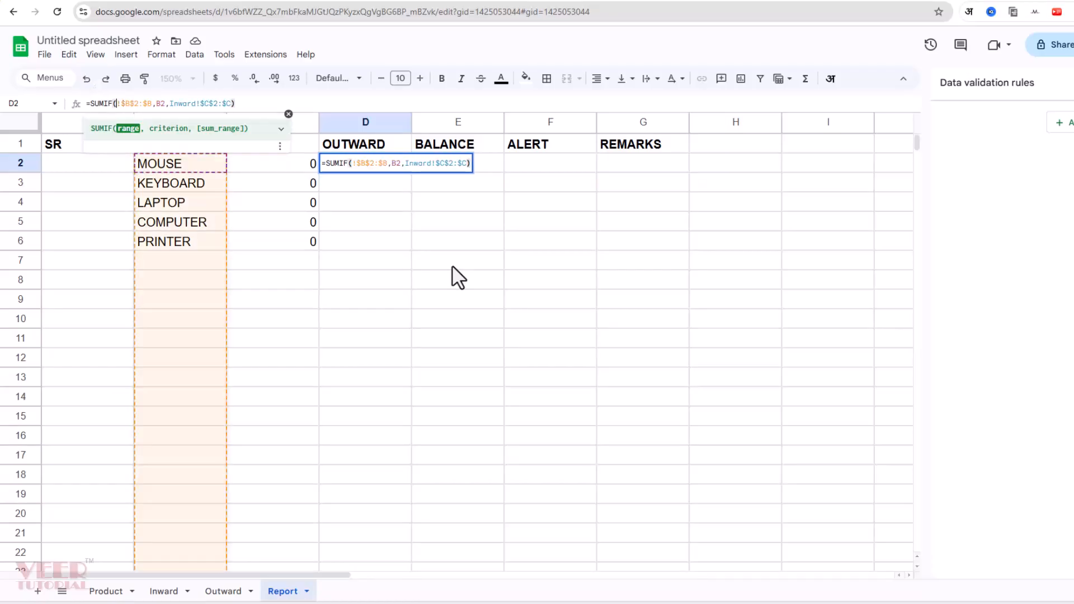
pyautogui.write('Outward')
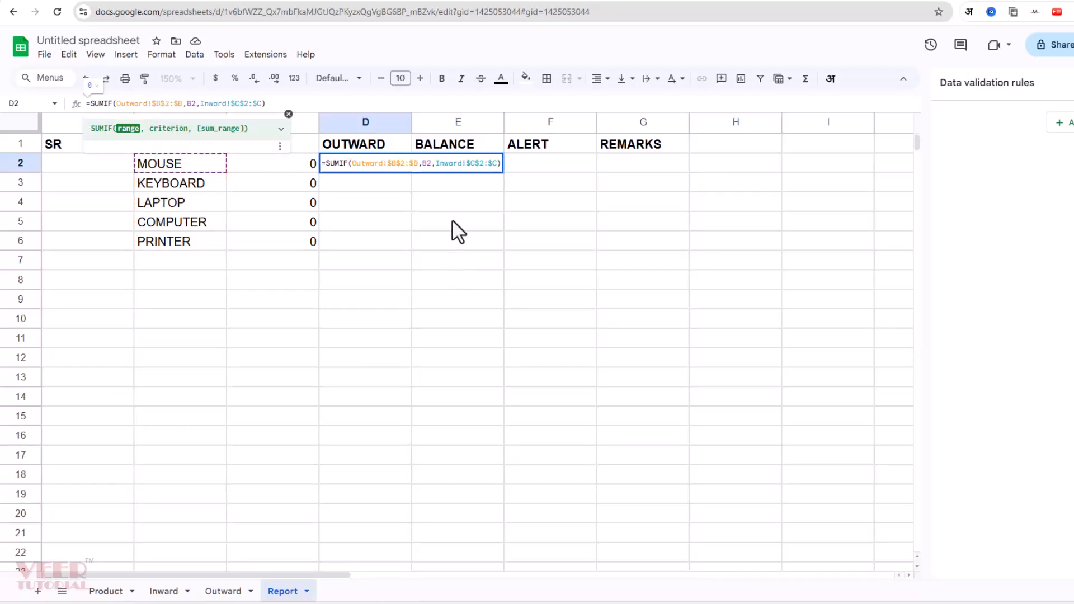
# Change the sum range in the D2 formula to Outward!$C$2:$C and commit the formula
pyautogui.press('BackSpace')
pyautogui.press('BackSpace')
pyautogui.press('BackSpace')
pyautogui.press('BackSpace')
pyautogui.press('BackSpace')
pyautogui.press('BackSpace')
pyautogui.write('Outwar')
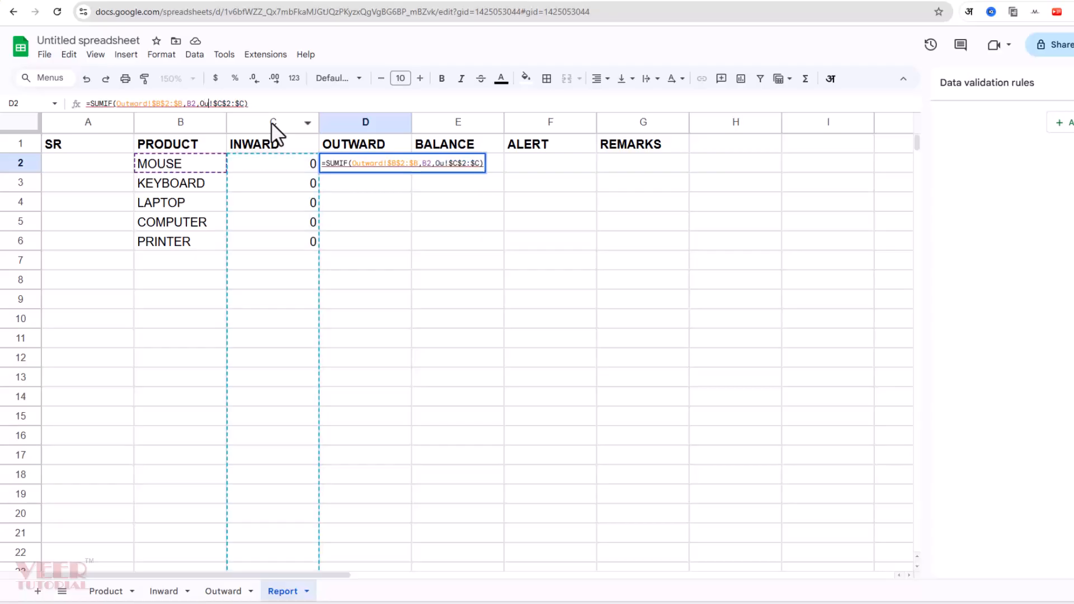
pyautogui.write('d')
pyautogui.press('Return')
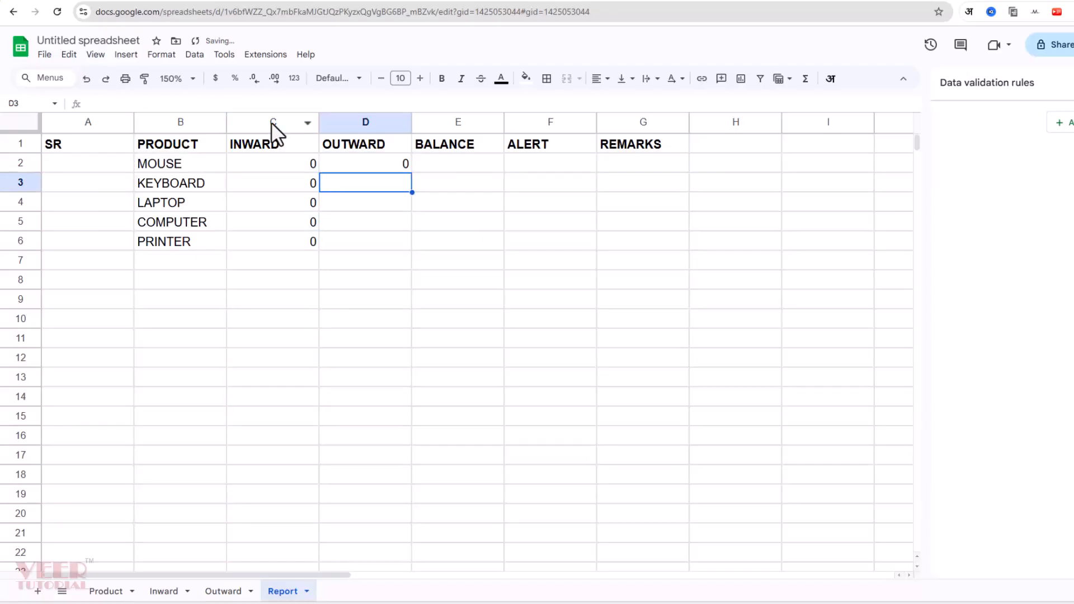
# Copy the OUTWARD formula from D2 of the Report sheet down to D6
pyautogui.press('Up')
pyautogui.hotkey('ctrl', 'c')
pyautogui.hotkey('shift', 'Down')
pyautogui.hotkey('shift', 'Down')
pyautogui.hotkey('shift', 'Down')
pyautogui.hotkey('shift', 'Down')
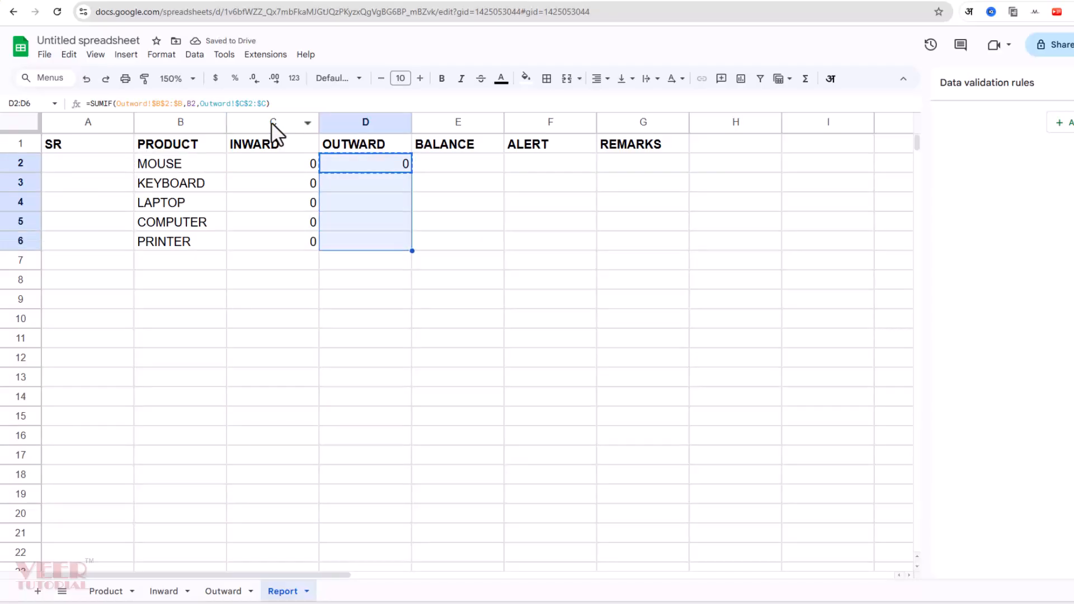
pyautogui.hotkey('ctrl', 'v')
pyautogui.click(393, 404)
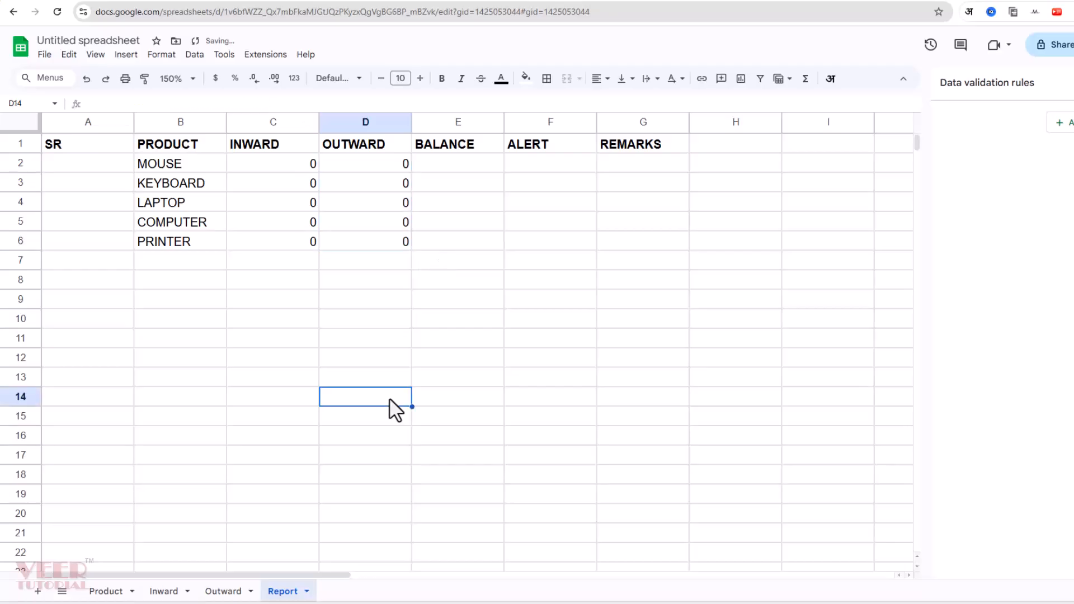
# Record an entry in row 2 of the Inward sheet with today's date 4/30/2025, product MOUSE and quantity 100
pyautogui.click(163, 591)
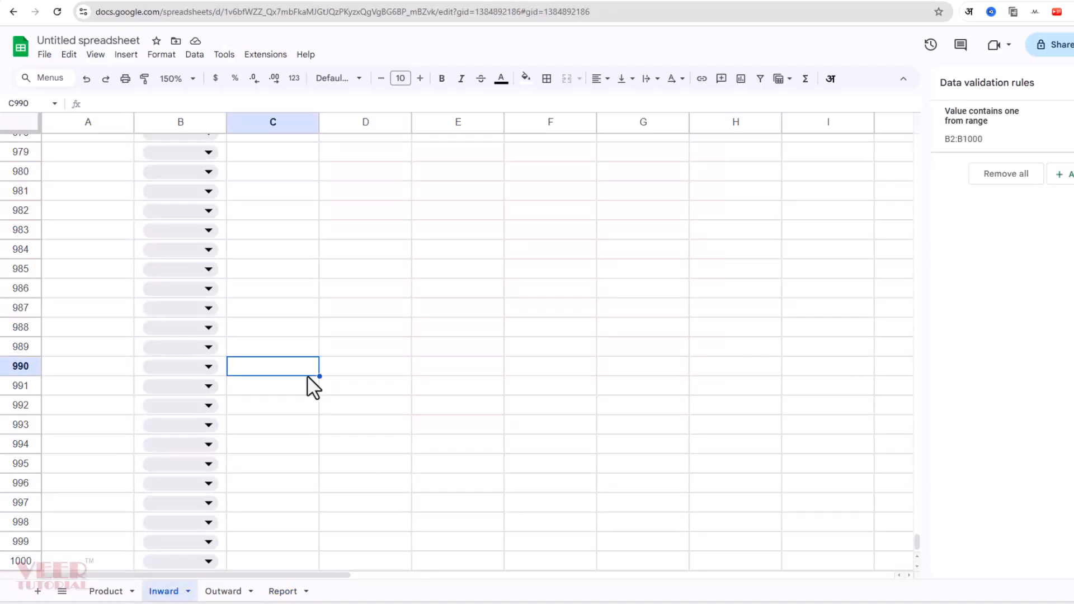
pyautogui.hotkey('ctrl', 'Home')
pyautogui.press('Down')
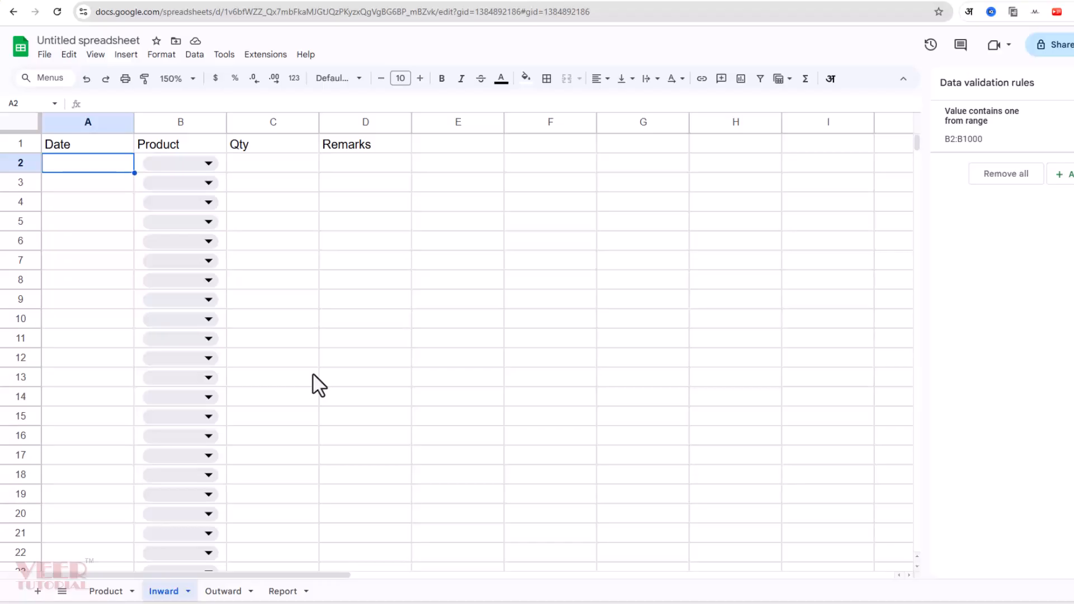
pyautogui.hotkey('ctrl', ';')
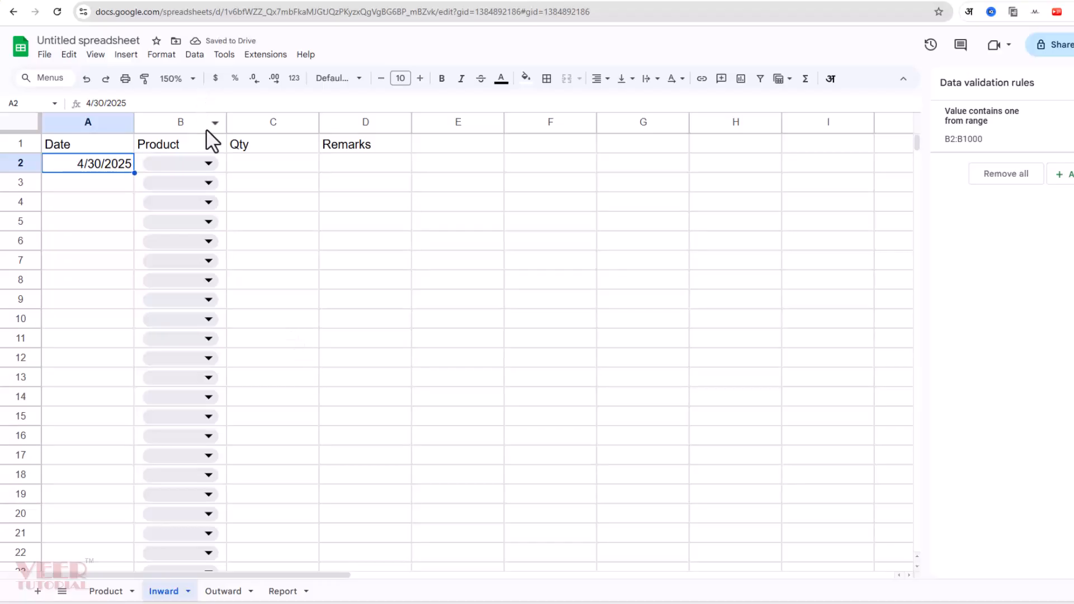
pyautogui.click(211, 164)
pyautogui.press('Tab')
pyautogui.write('100')
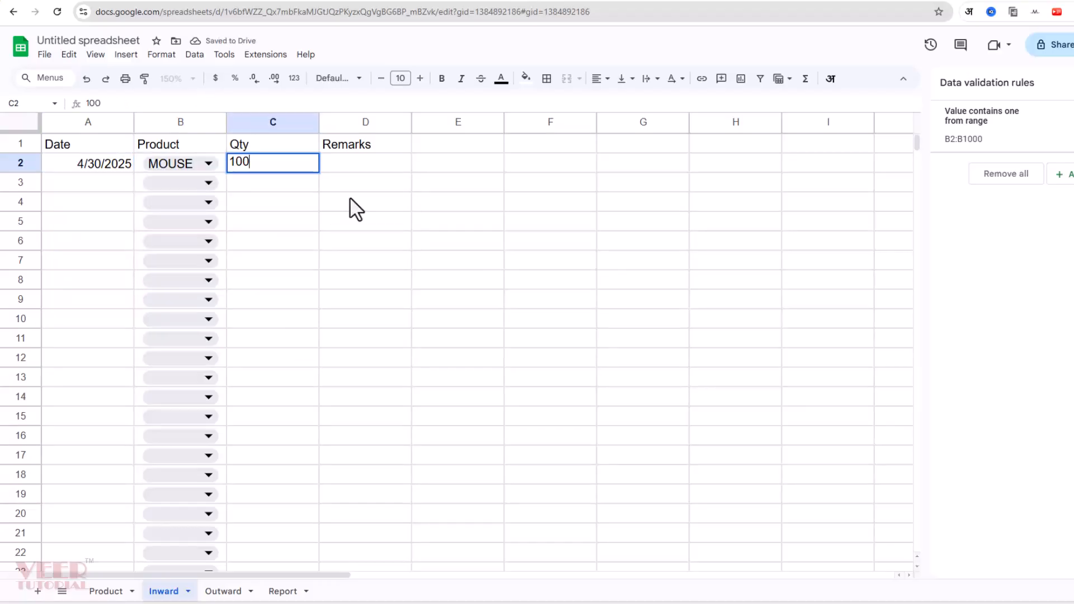
pyautogui.press('Return')
# Record KEYBOARD with date 4/30/2025 and quantity 200 in row 3 of the Inward sheet, fitting the Product column's width to its contents
pyautogui.hotkey('ctrl', ';')
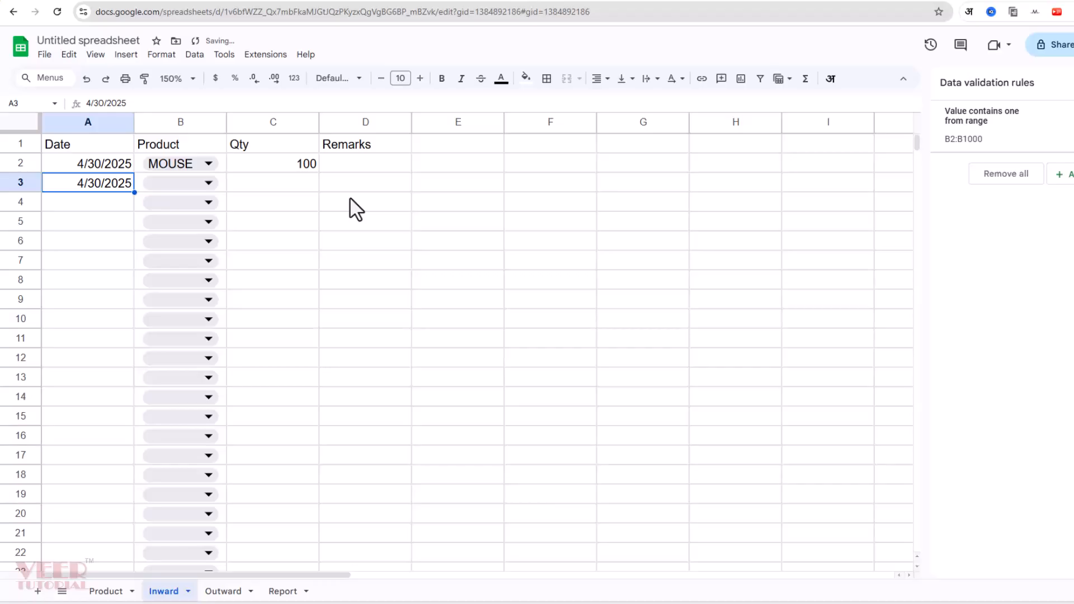
pyautogui.press('Tab')
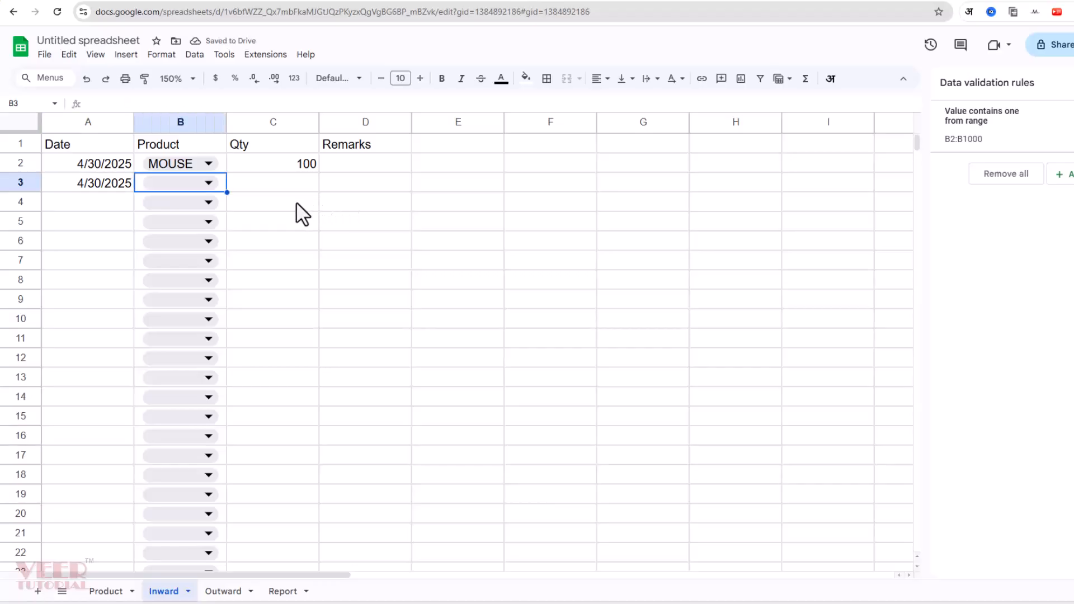
pyautogui.click(207, 183)
pyautogui.click(185, 227)
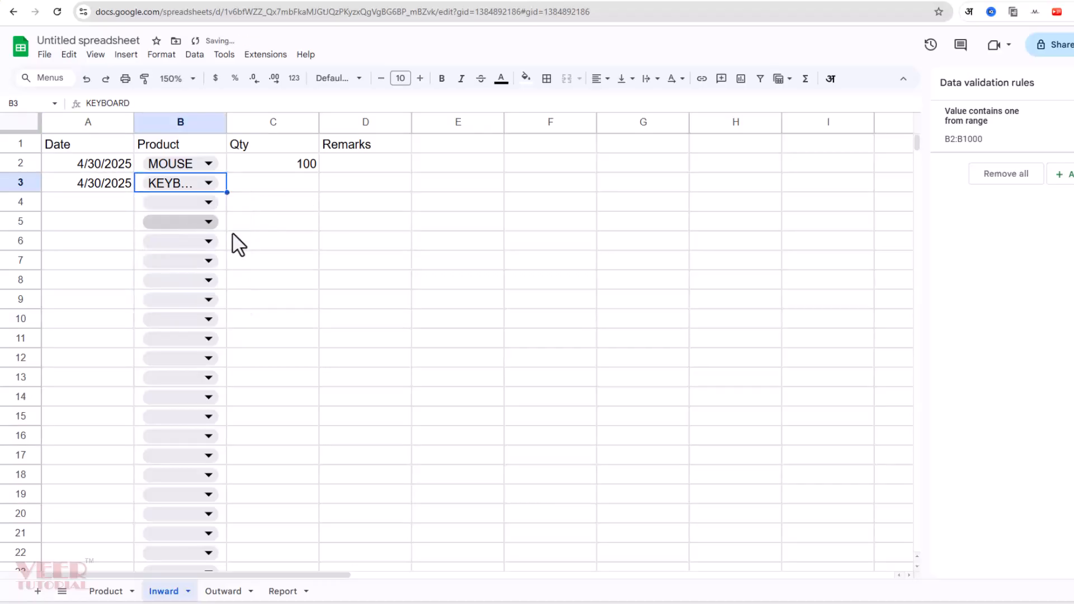
pyautogui.doubleClick(227, 122)
pyautogui.press('Tab')
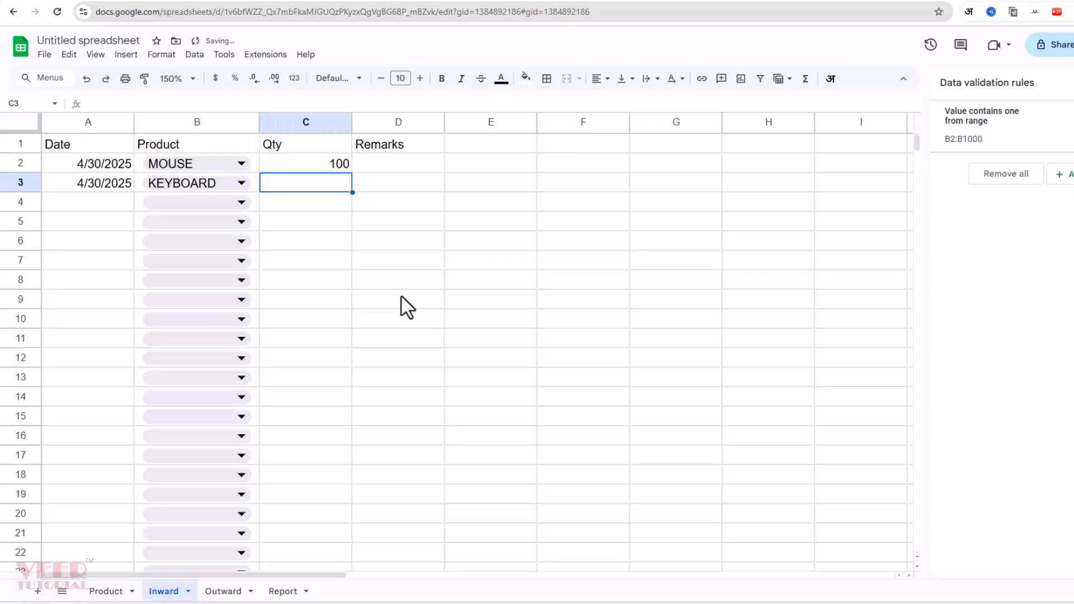
pyautogui.write('200')
pyautogui.press('Tab')
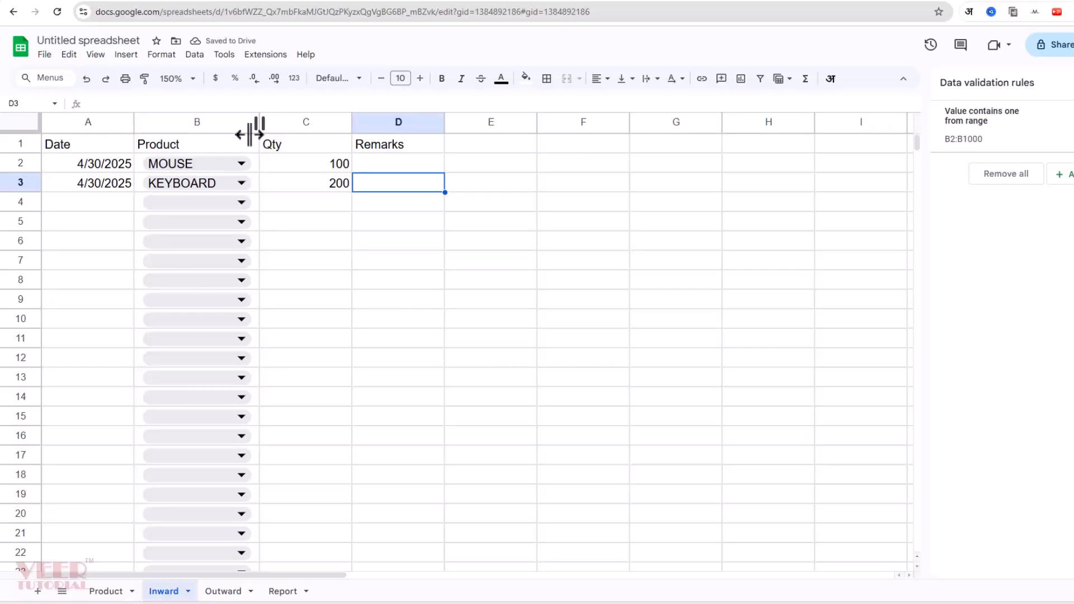
# Enter the date 4/30/2025 and quantity 300 in row 4 of the Inward sheet
pyautogui.press('Return')
pyautogui.hotkey('ctrl', ';')
pyautogui.press('Tab')
pyautogui.press('Tab')
pyautogui.write('300')
pyautogui.press('Return')
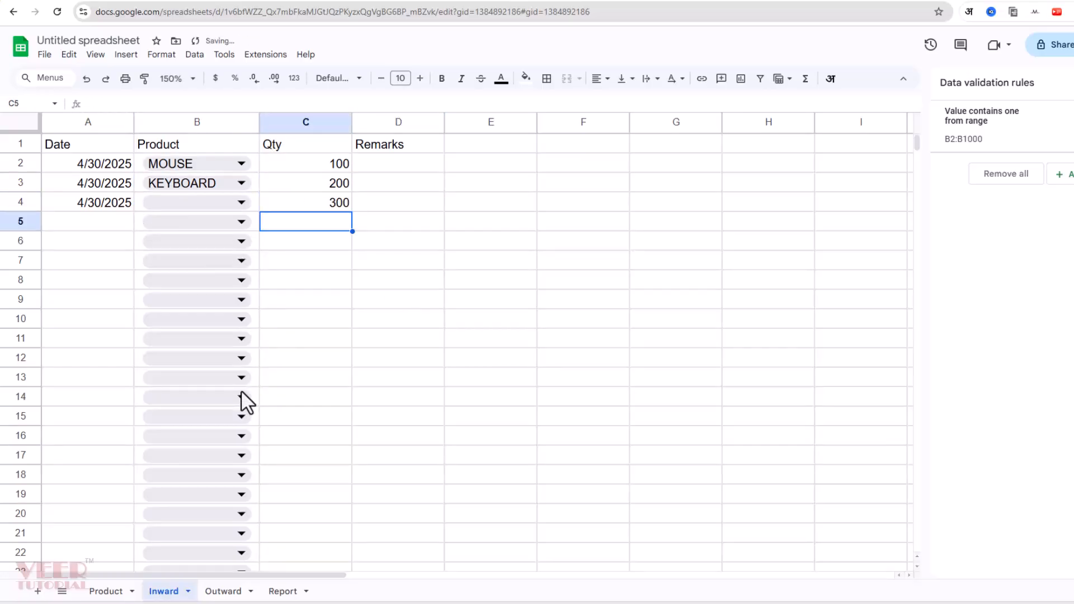
# Check the INWARD column on the Report sheet and choose COMPUTER as the product in B4 of the Inward sheet
pyautogui.click(294, 592)
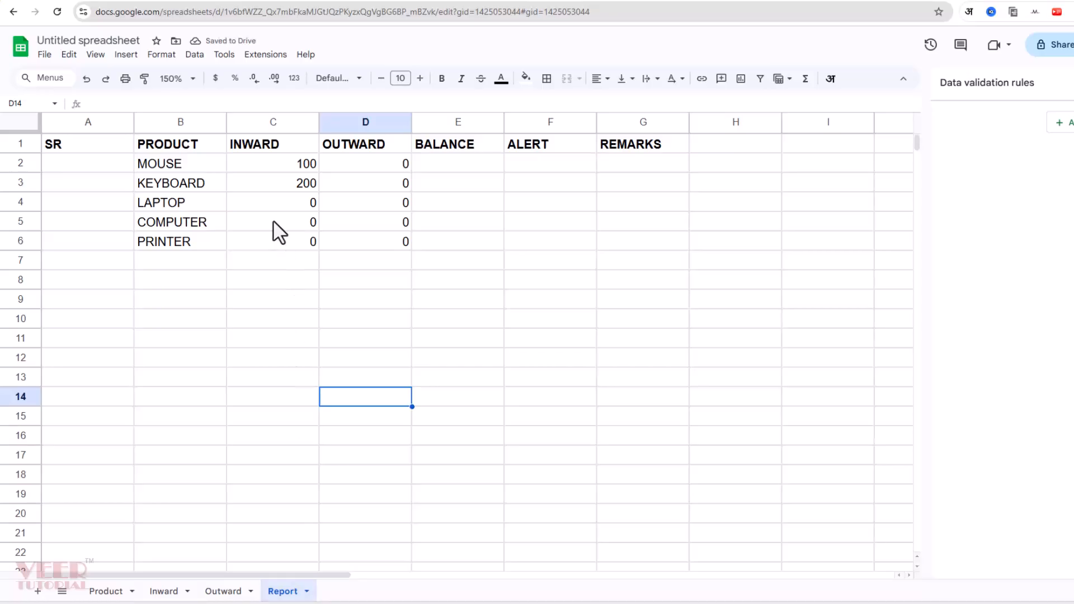
pyautogui.click(179, 595)
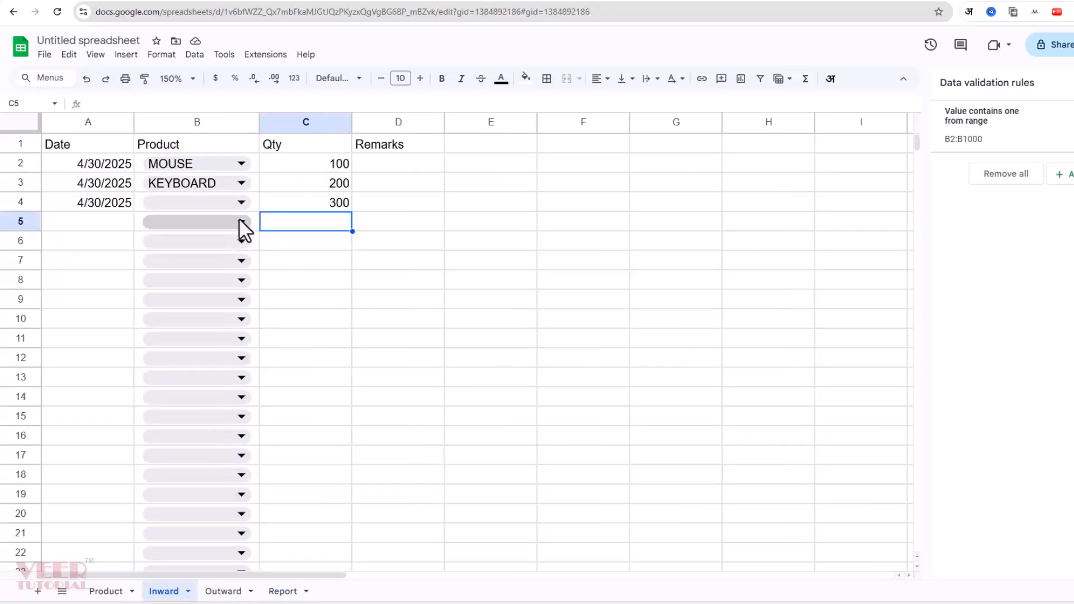
pyautogui.click(241, 204)
pyautogui.click(183, 283)
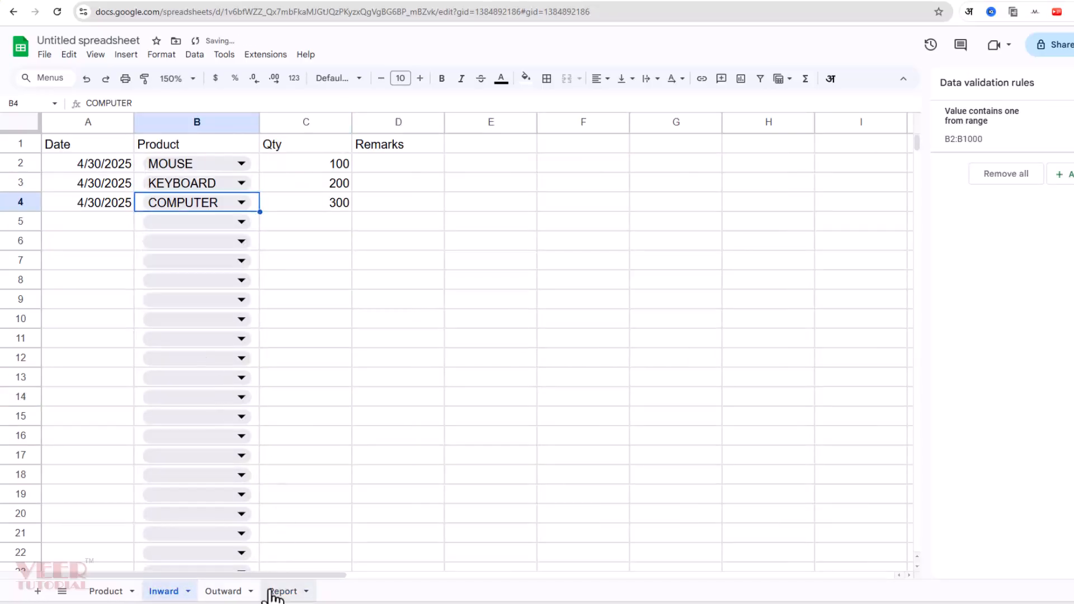
# Check the Report sheet and enter today's date, 4/30/2025, in A2 of the Outward sheet
pyautogui.click(280, 591)
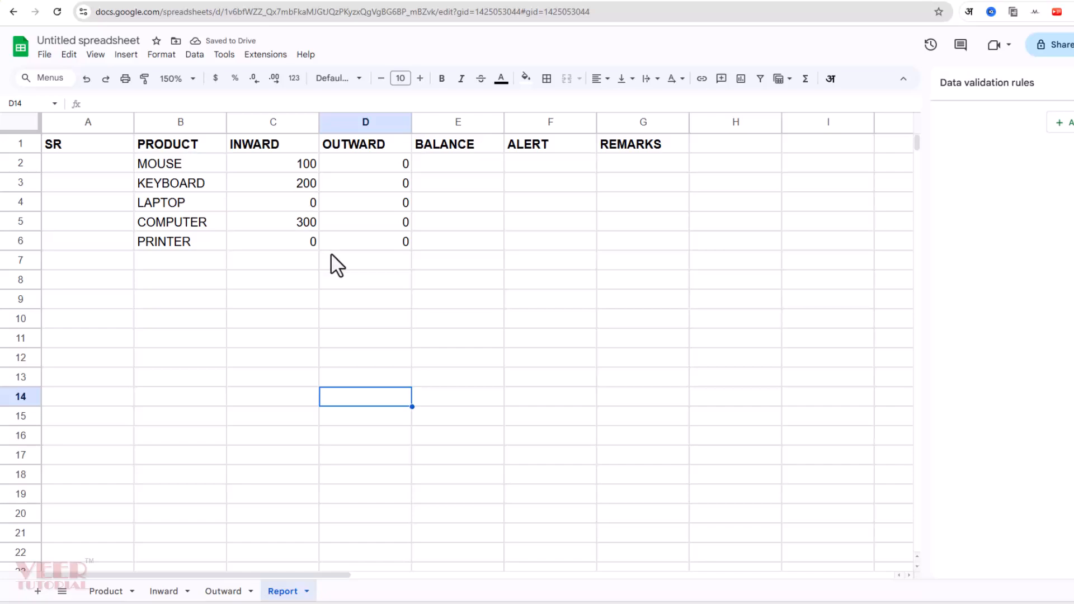
pyautogui.click(222, 593)
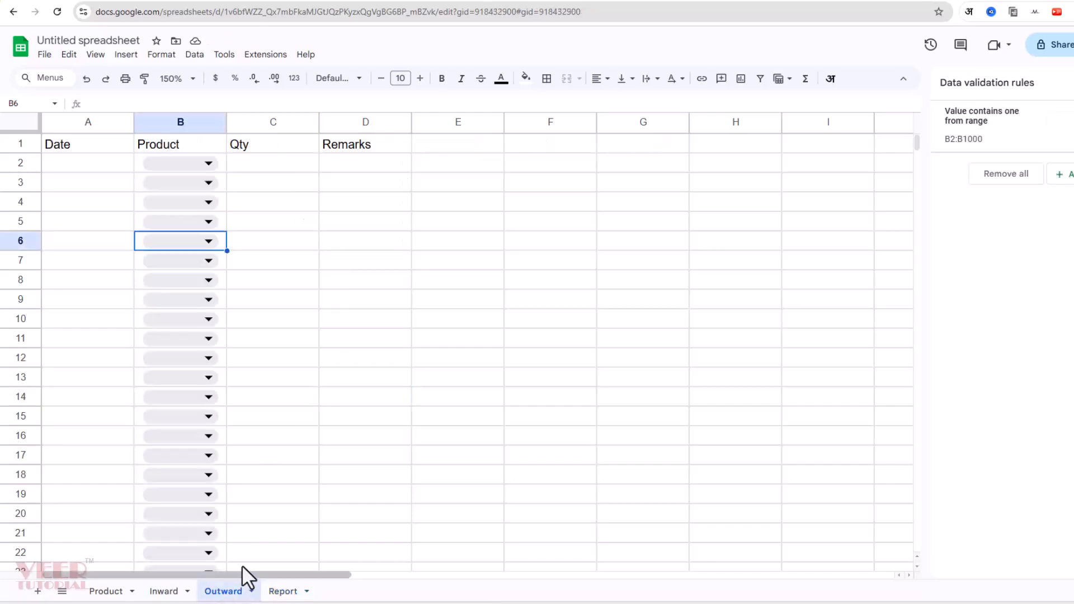
pyautogui.press('Left')
pyautogui.press('Up')
pyautogui.press('Up')
pyautogui.press('Up')
pyautogui.press('Up')
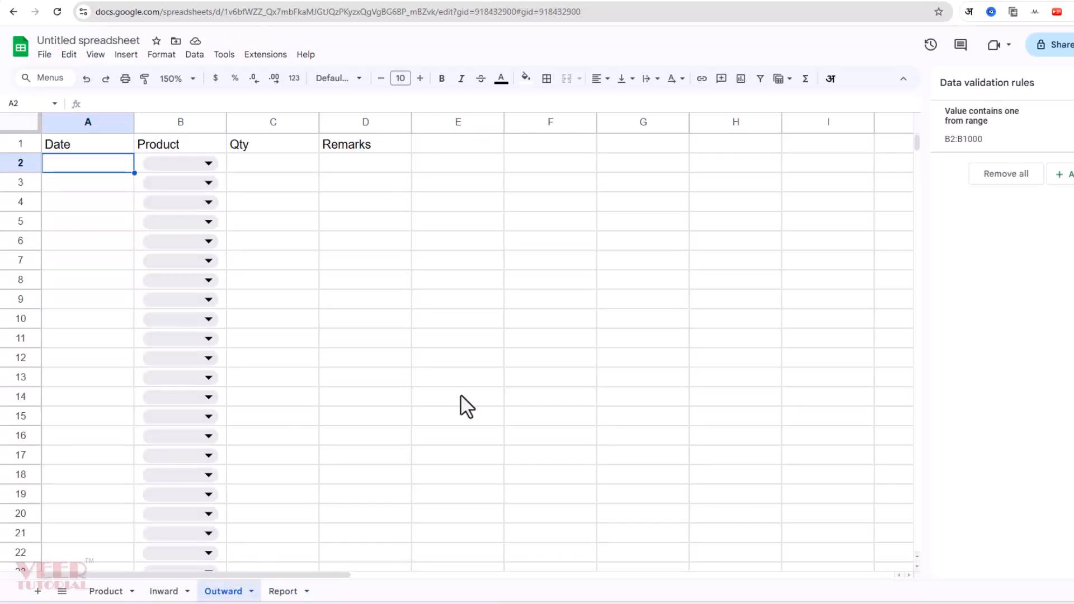
pyautogui.hotkey('ctrl', ';')
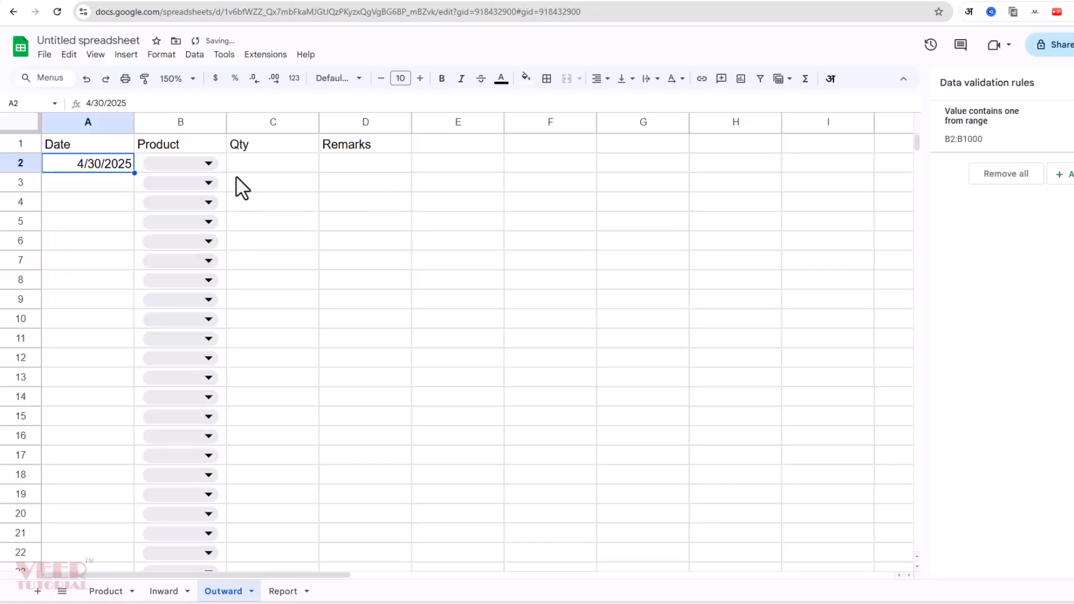
# Record KEYBOARD with quantity 30 in row 2 of the Outward sheet, widening the Product column to fit the name
pyautogui.click(208, 163)
pyautogui.click(259, 180)
pyautogui.press('Tab')
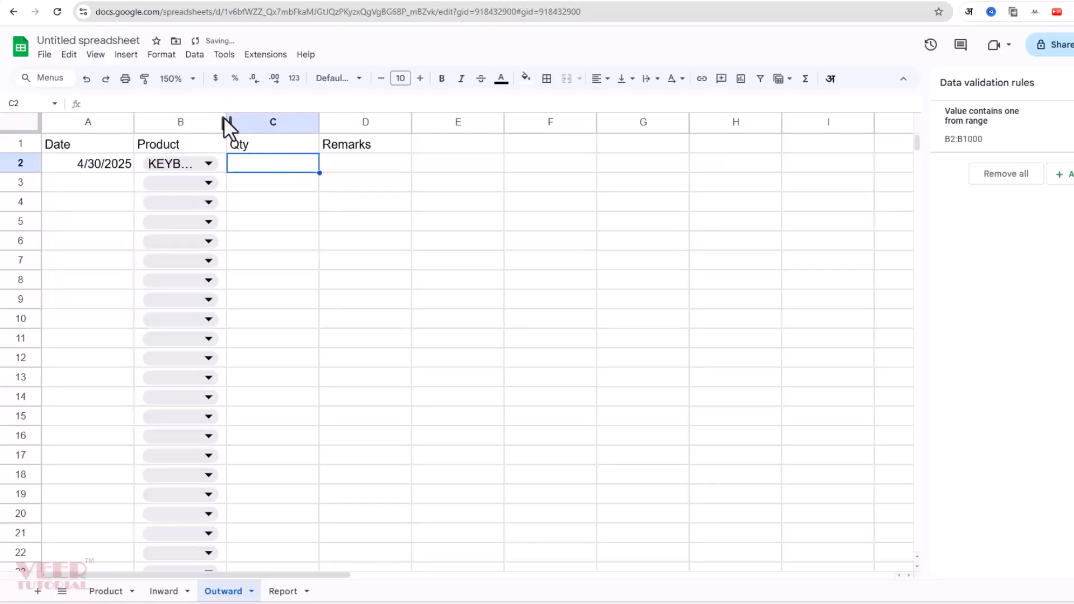
pyautogui.moveTo(227, 119); pyautogui.dragTo(261, 120)
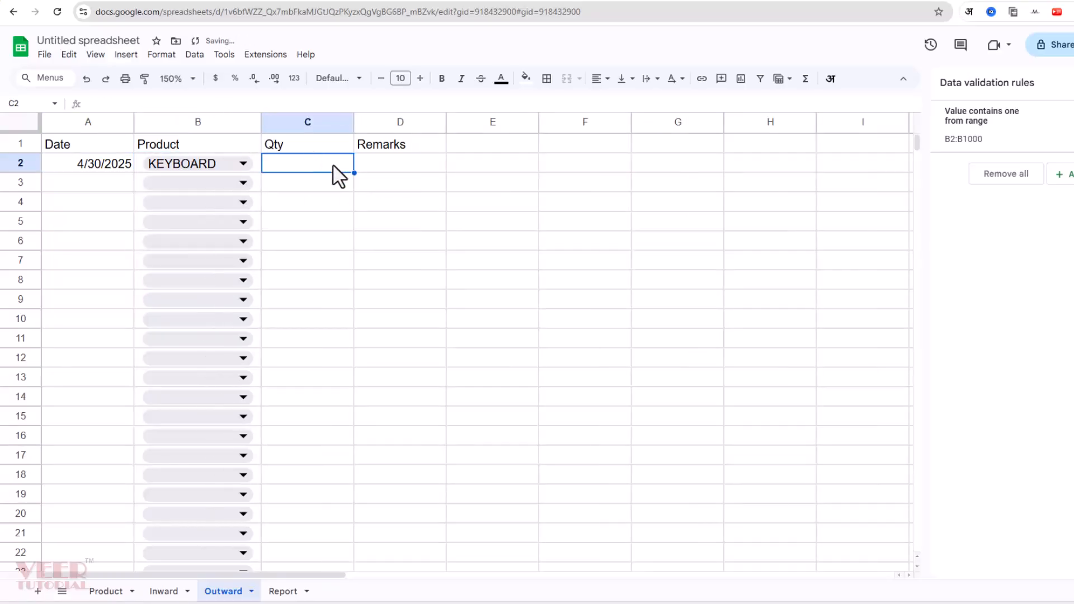
pyautogui.write('30')
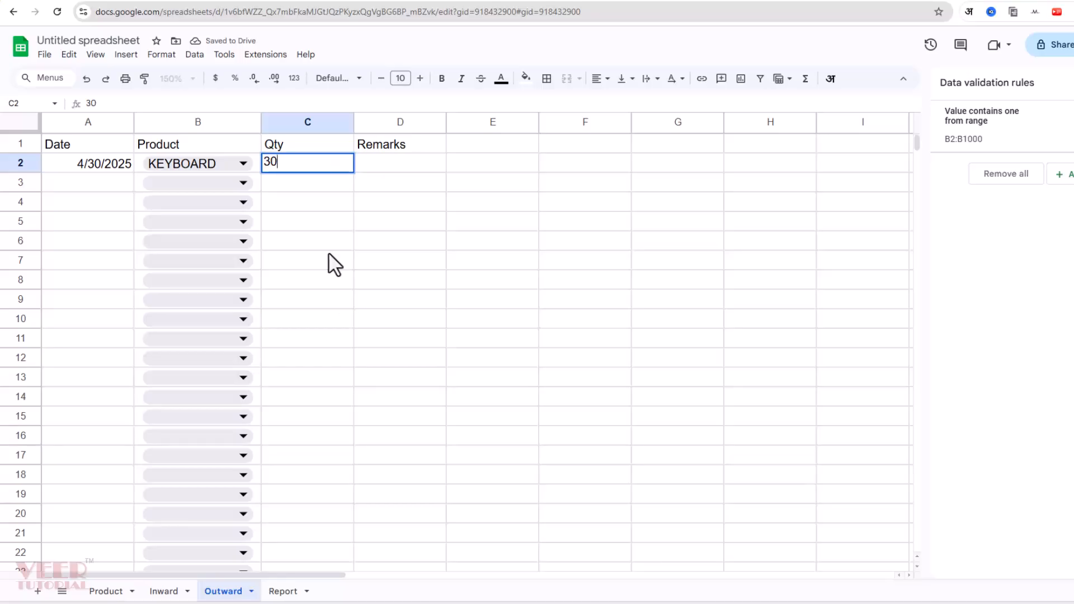
pyautogui.press('Tab')
# Check the OUTWARD value and its formula for KEYBOARD on the Report sheet
pyautogui.click(283, 592)
pyautogui.press('Up')
pyautogui.press('Up')
pyautogui.press('Up')
pyautogui.press('Up')
pyautogui.press('Up')
pyautogui.press('Up')
pyautogui.press('Up')
pyautogui.press('Up')
pyautogui.press('Up')
pyautogui.press('Up')
pyautogui.press('Up')
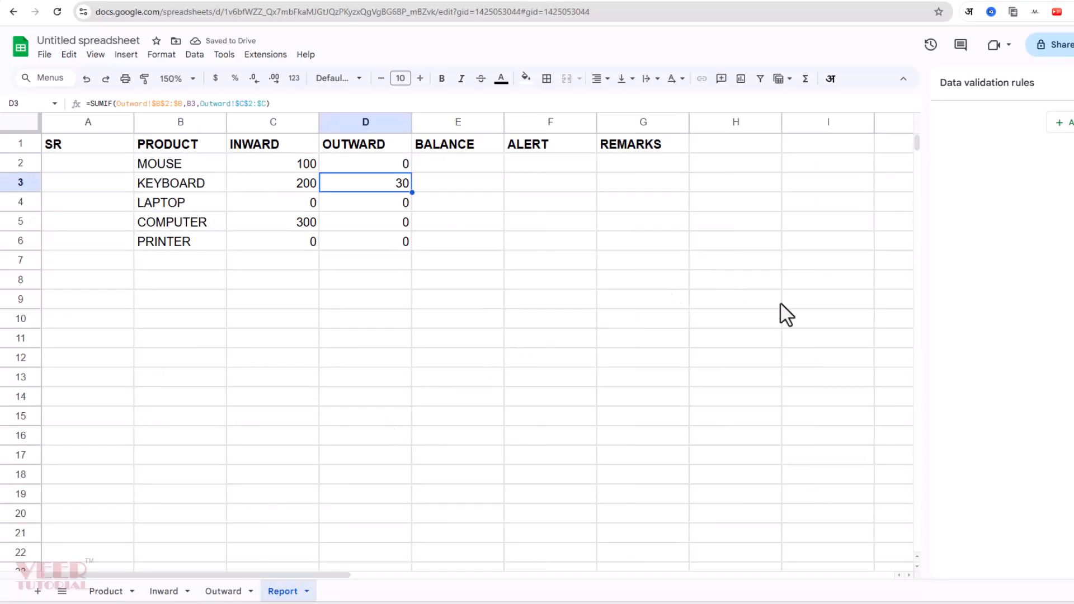
# Enter the formula =C2-D2 in E2 of the Report sheet to calculate the MOUSE balance
pyautogui.press('Right')
pyautogui.press('Up')
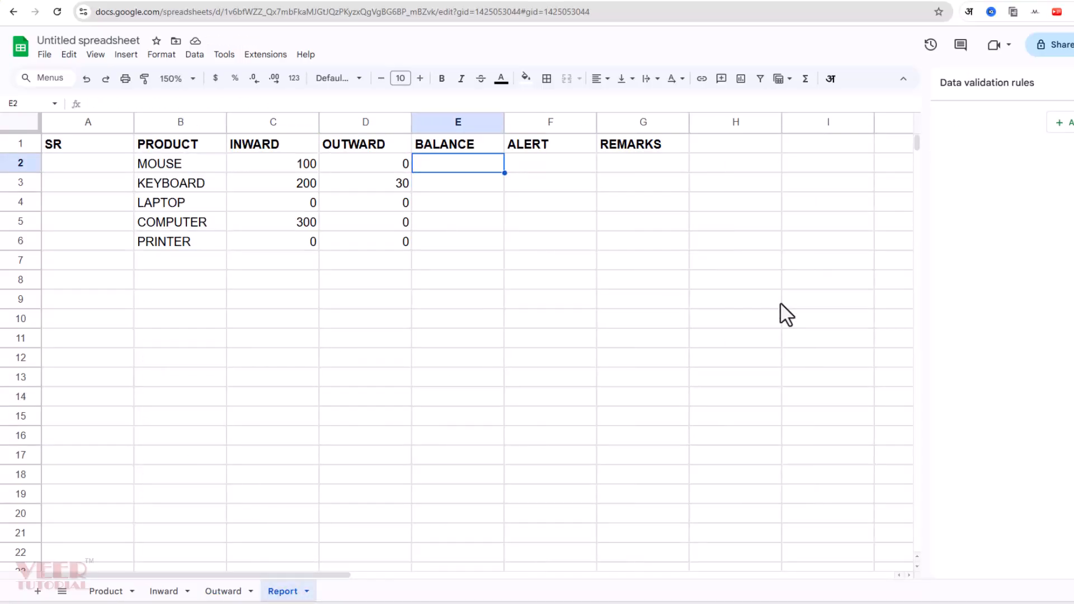
pyautogui.write('=')
pyautogui.press('Left')
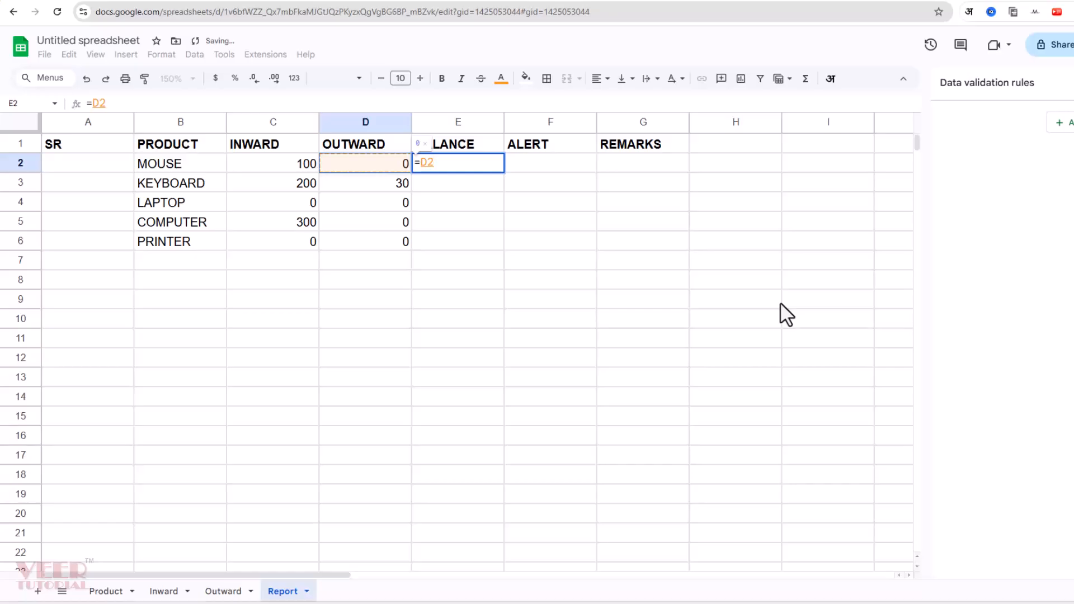
pyautogui.press('Left')
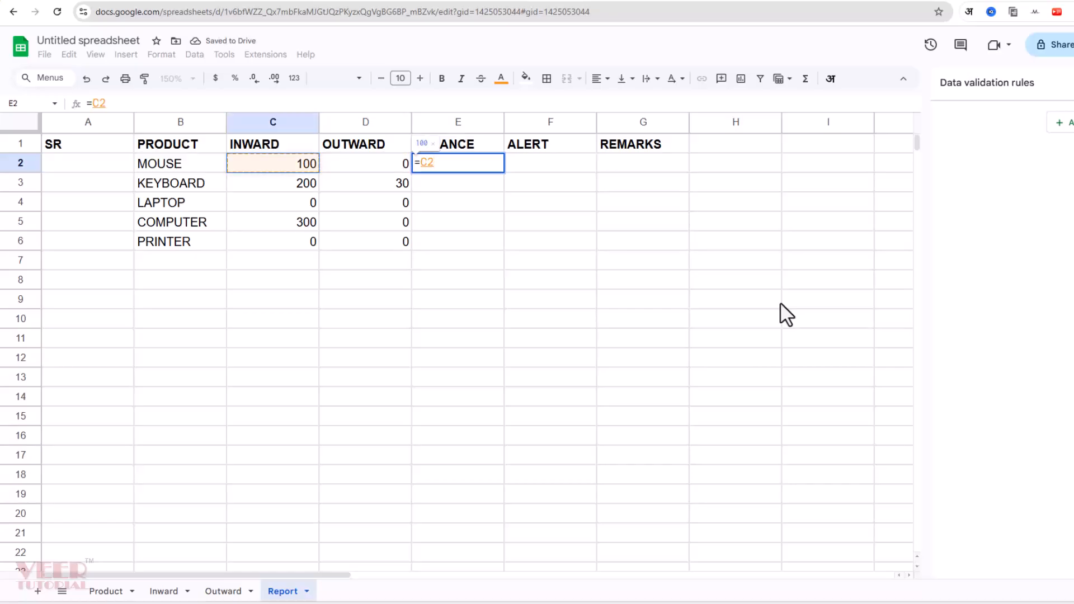
pyautogui.write('-')
pyautogui.press('Left')
pyautogui.press('Return')
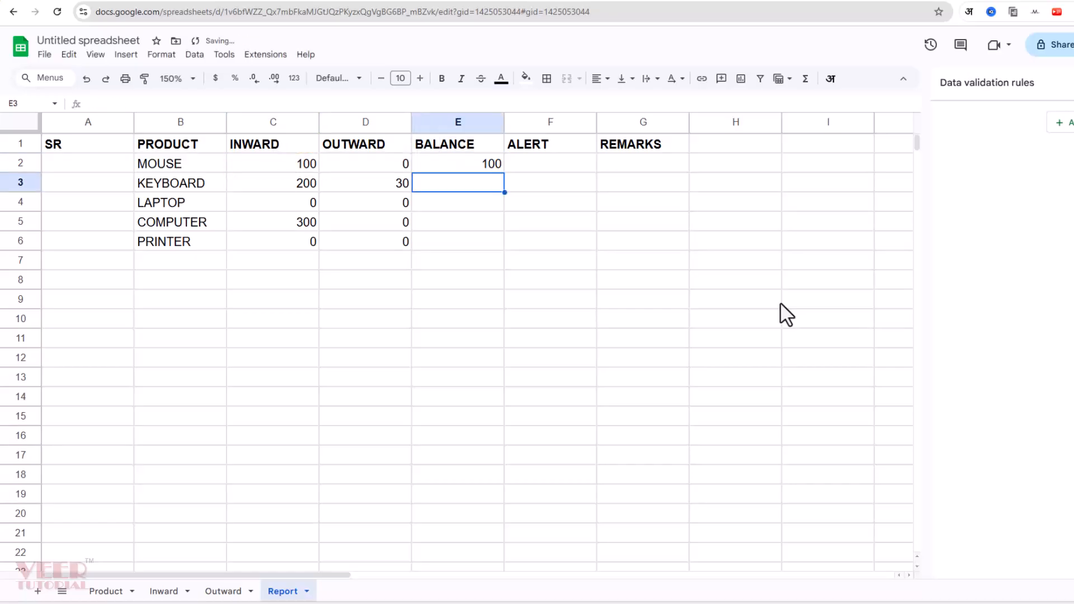
# Copy the balance formula from E2 down through E6 for the remaining products
pyautogui.press('Up')
pyautogui.hotkey('ctrl', 'c')
pyautogui.hotkey('shift', 'Down')
pyautogui.hotkey('shift', 'Down')
pyautogui.hotkey('shift', 'Down')
pyautogui.hotkey('shift', 'Down')
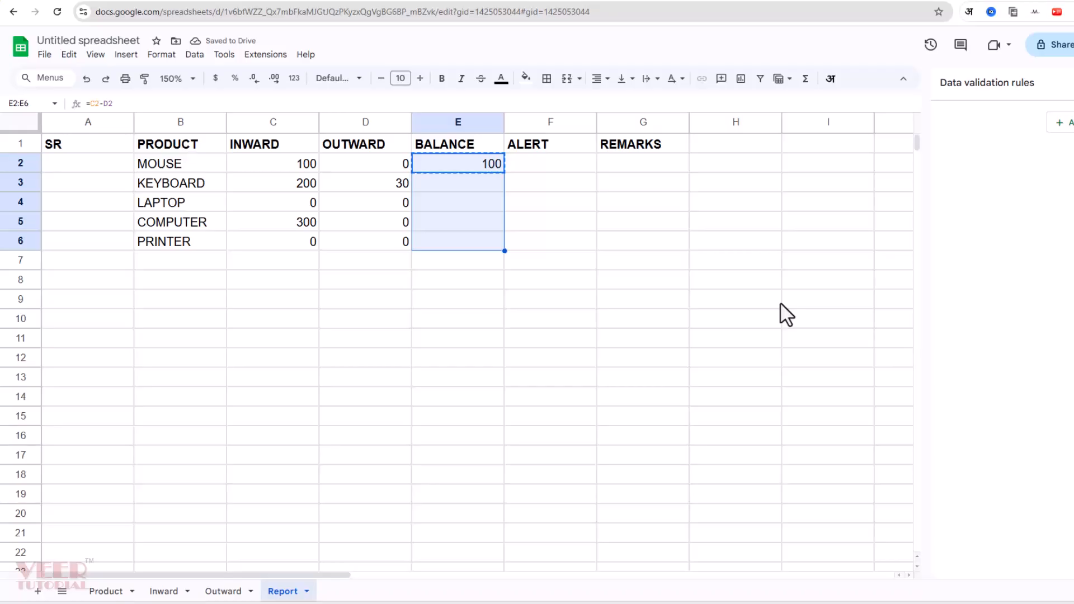
pyautogui.hotkey('ctrl', 'v')
# Enter =IF(E2<=5,"Buy","OK") in F2 and accept the suggested autofill for the rest of the ALERT column
pyautogui.press('Right')
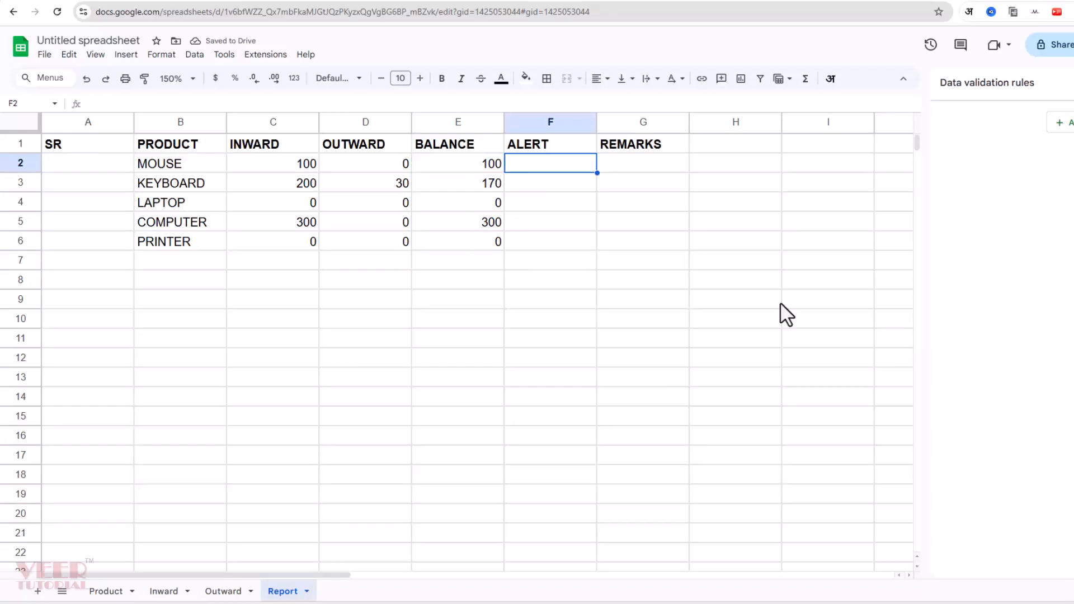
pyautogui.write('=')
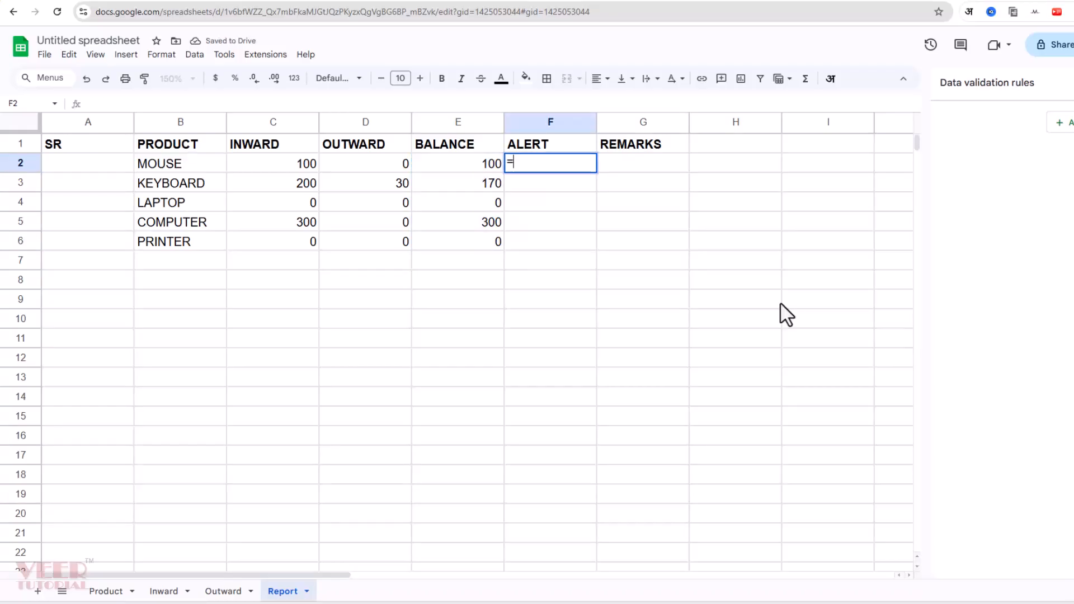
pyautogui.write('IF(')
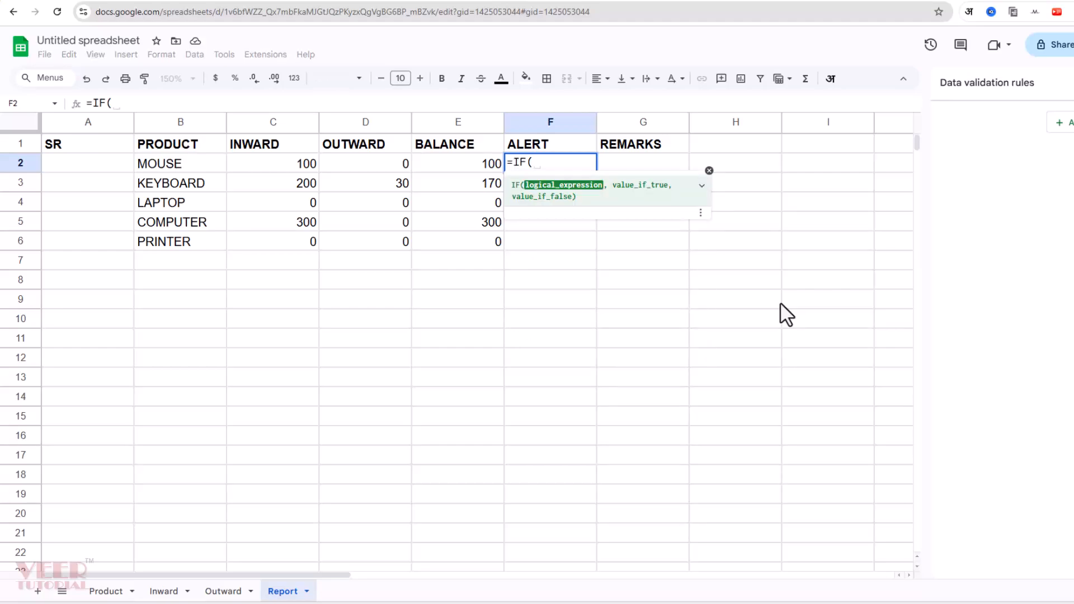
pyautogui.click(478, 164)
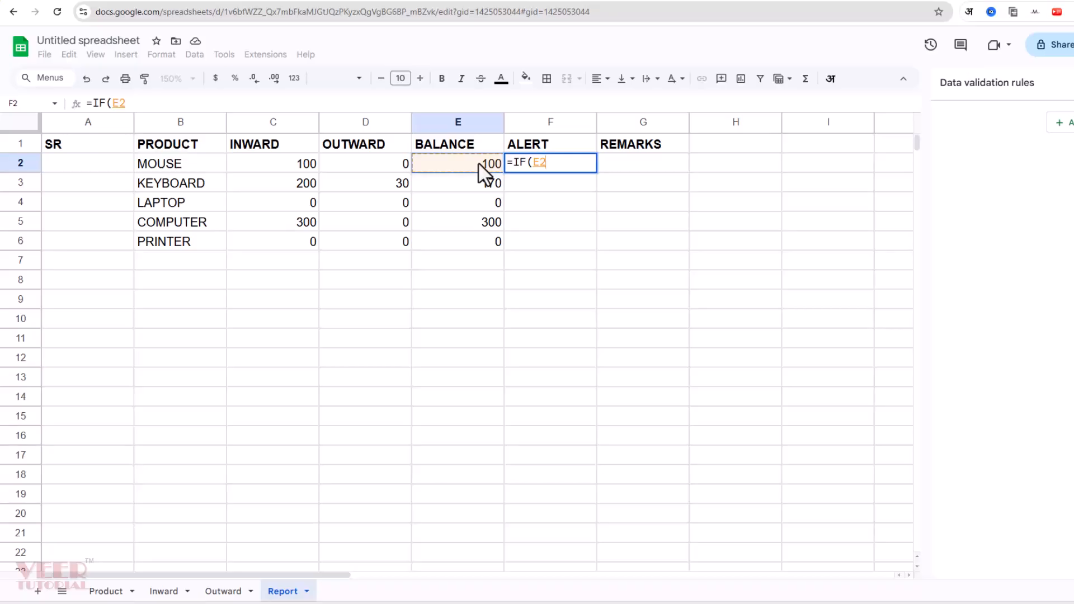
pyautogui.write('<=5')
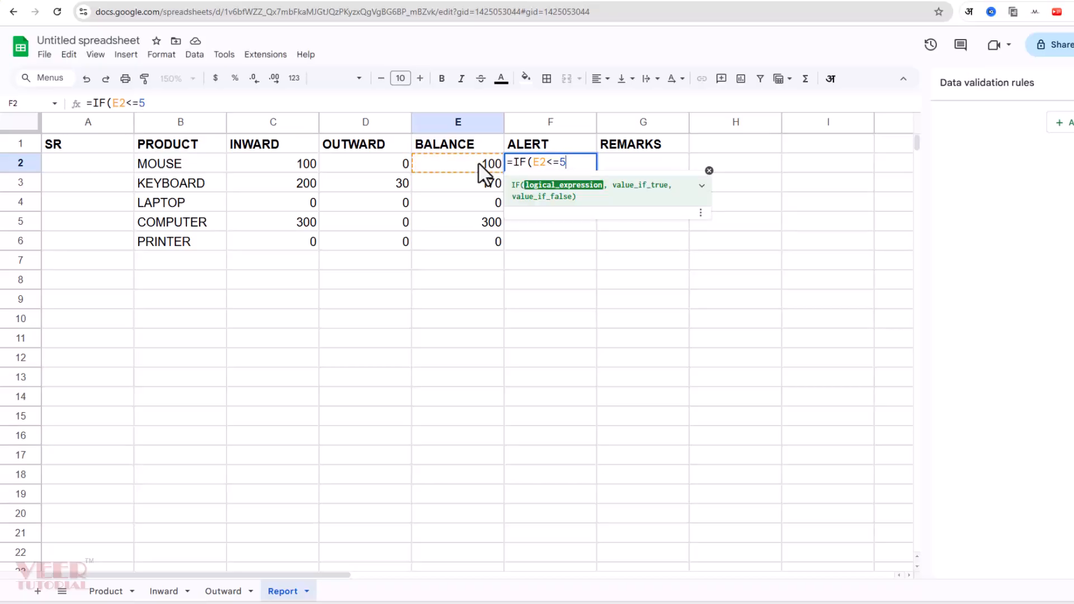
pyautogui.write(',"Buy')
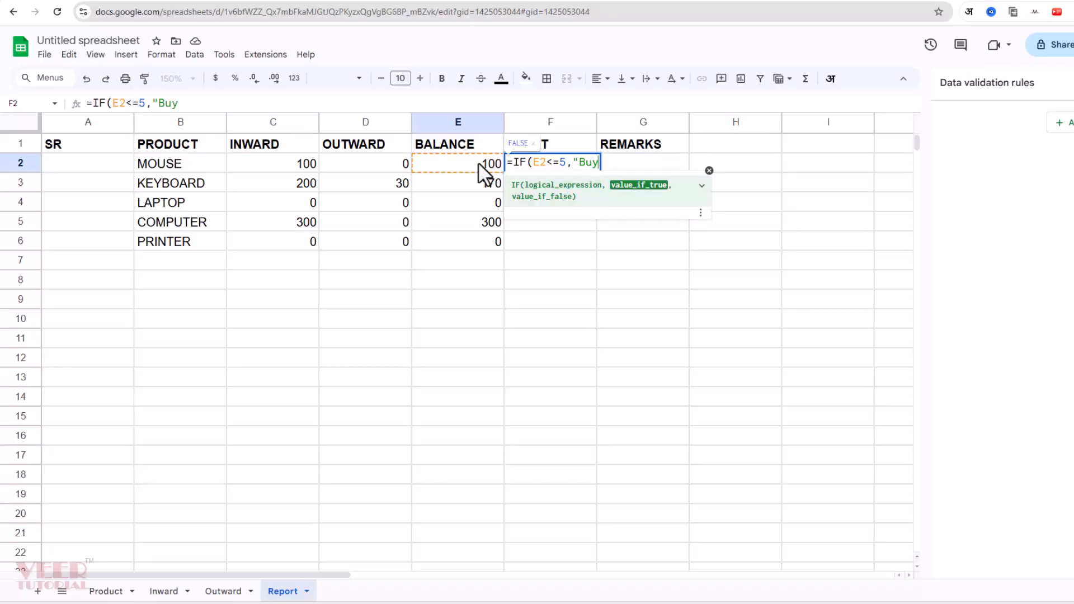
pyautogui.write('","OK")')
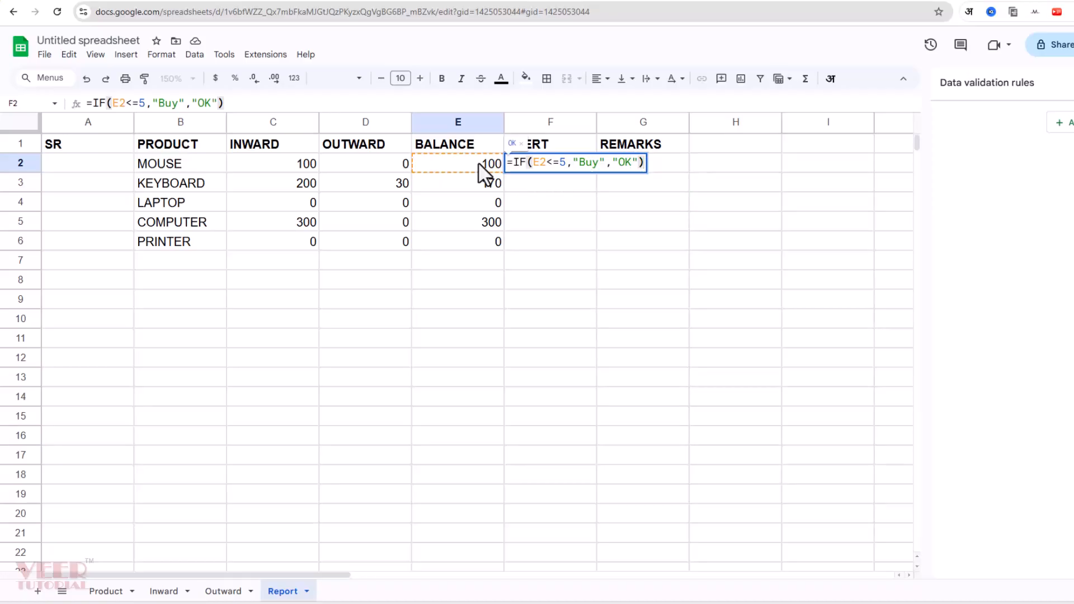
pyautogui.press('Return')
pyautogui.hotkey('ctrl', 'Return')
# Review the ALERT column's formulas and results against the balances, from the MOUSE row to the LAPTOP row
pyautogui.click(546, 338)
pyautogui.press('Up')
pyautogui.press('Up')
pyautogui.press('Up')
pyautogui.press('Up')
pyautogui.press('Up')
pyautogui.press('Up')
pyautogui.press('Up')
pyautogui.press('Up')
pyautogui.press('Up')
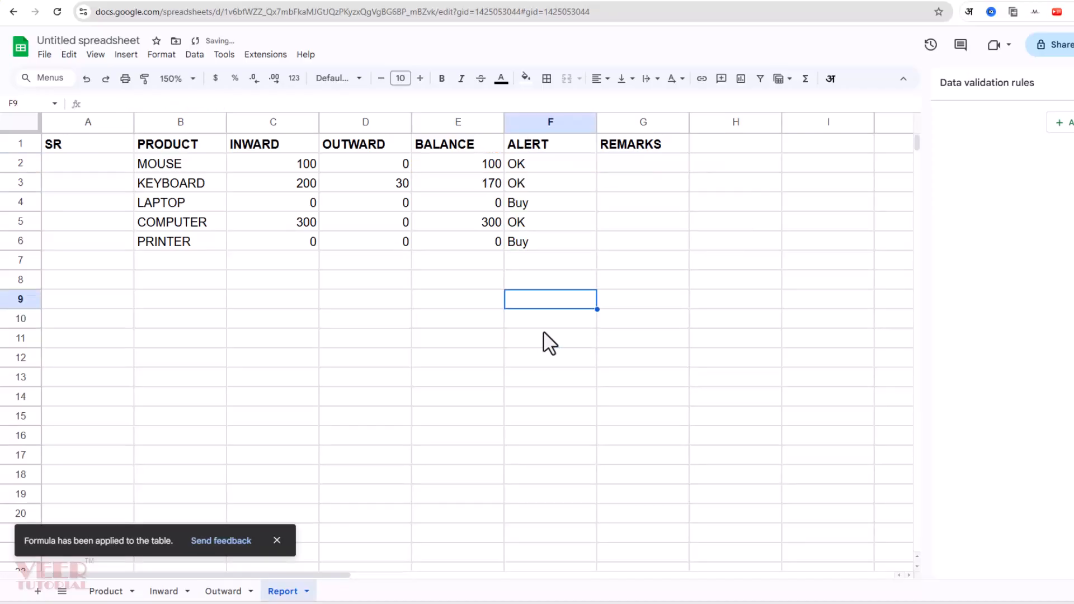
pyautogui.press('Left')
pyautogui.press('Right')
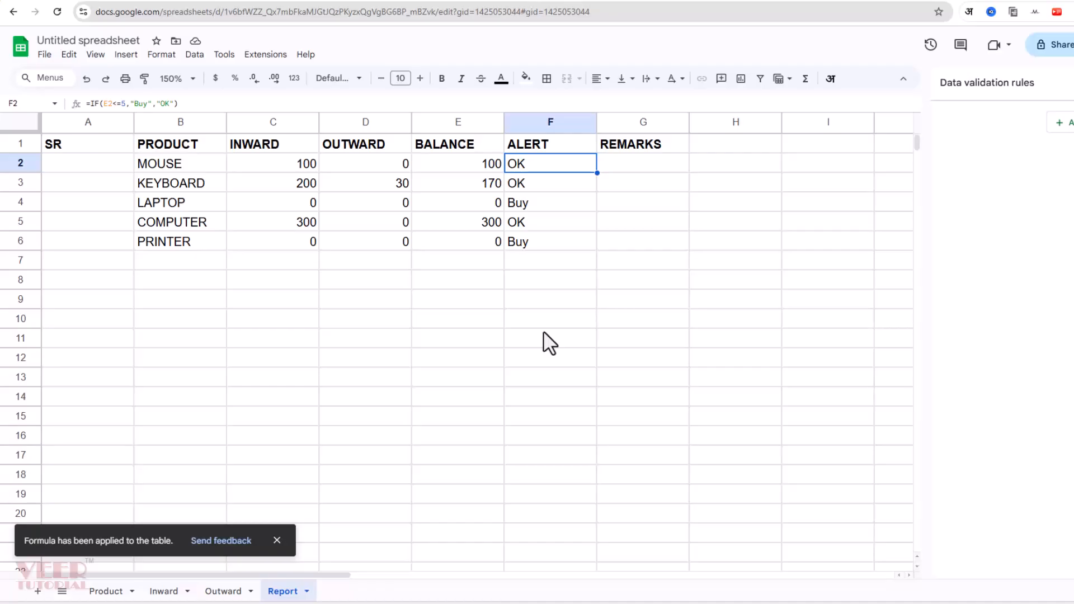
pyautogui.press('Down')
pyautogui.press('Down')
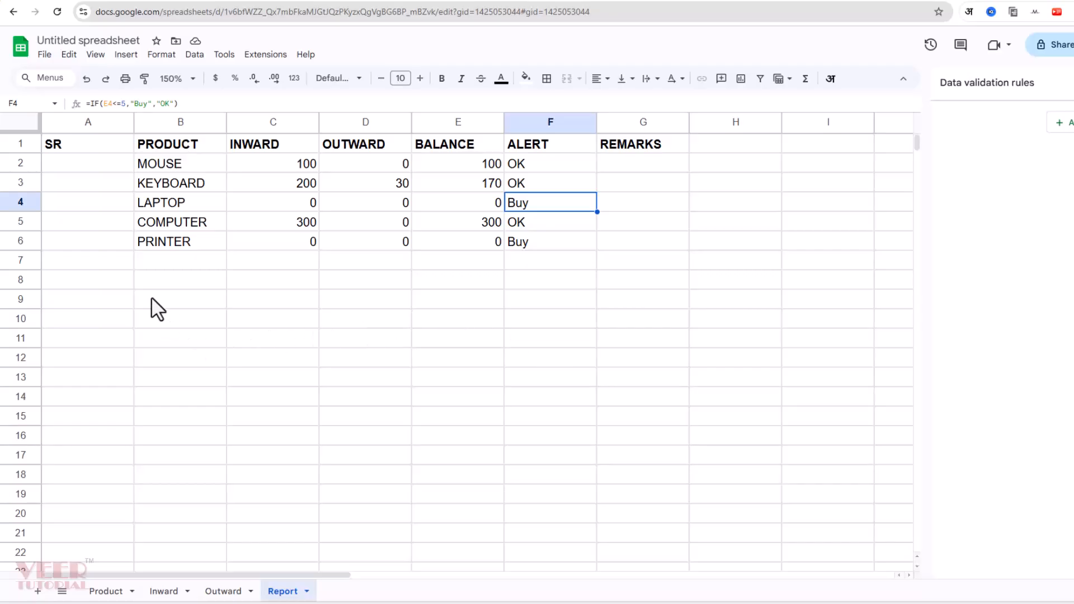
# Record date 4/30/2025, product LAPTOP and quantity 250 in row 5 of the Inward sheet and check the Report sheet
pyautogui.click(163, 594)
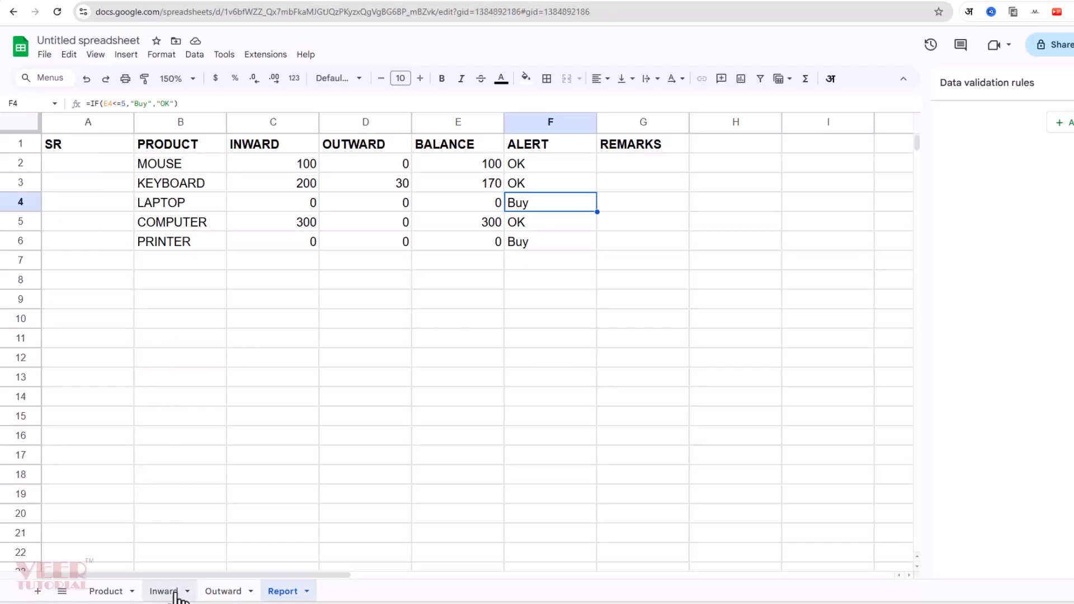
pyautogui.press('Left')
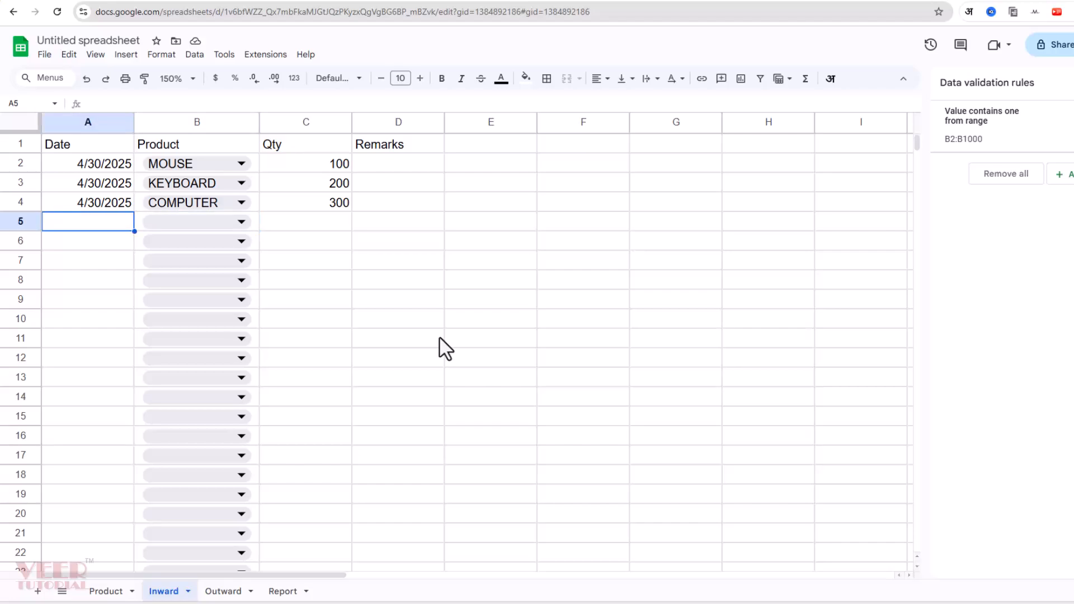
pyautogui.hotkey('ctrl', ';')
pyautogui.press('Tab')
pyautogui.click(237, 223)
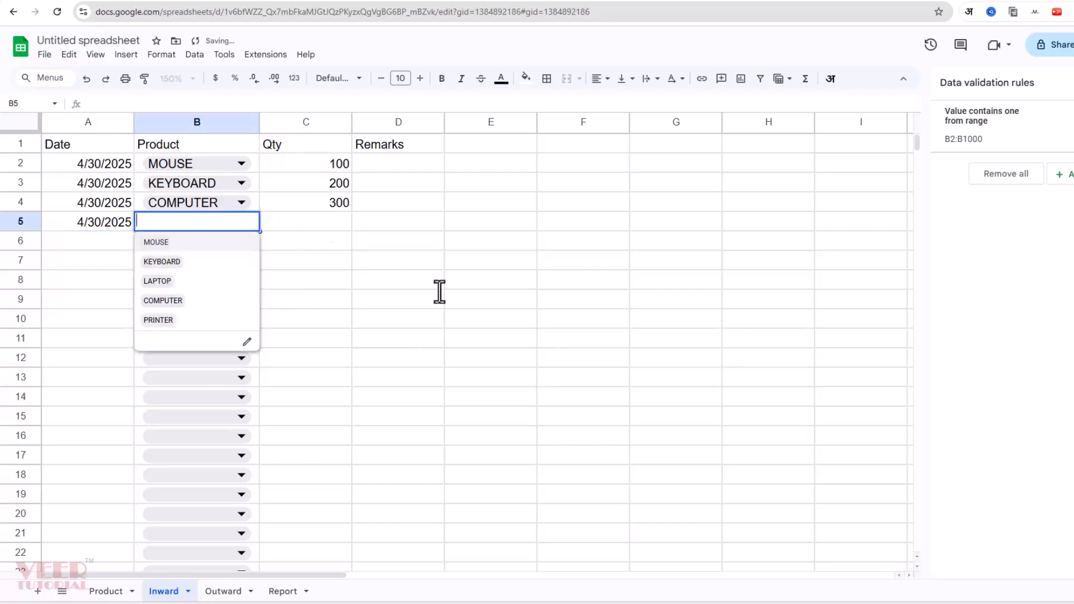
pyautogui.press('Down')
pyautogui.press('Down')
pyautogui.press('Tab')
pyautogui.write('250')
pyautogui.press('Tab')
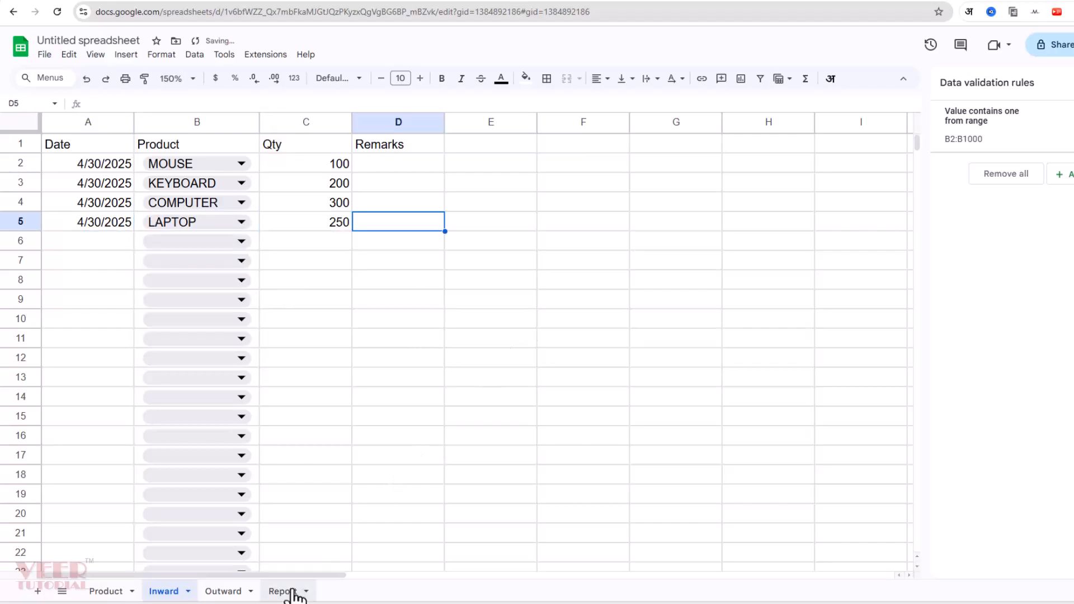
pyautogui.click(286, 591)
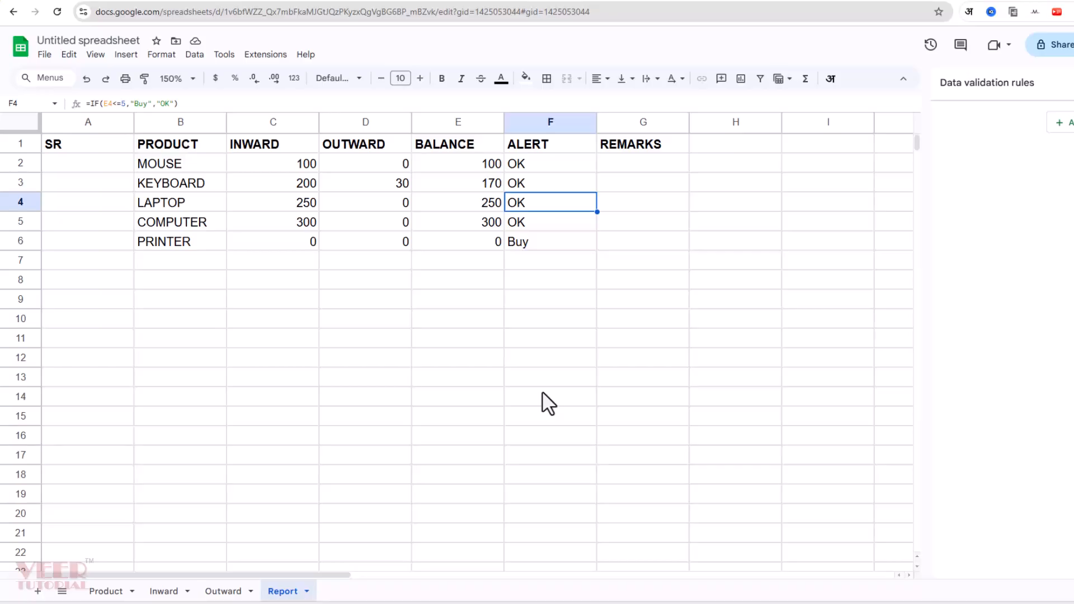
pyautogui.click(835, 419)
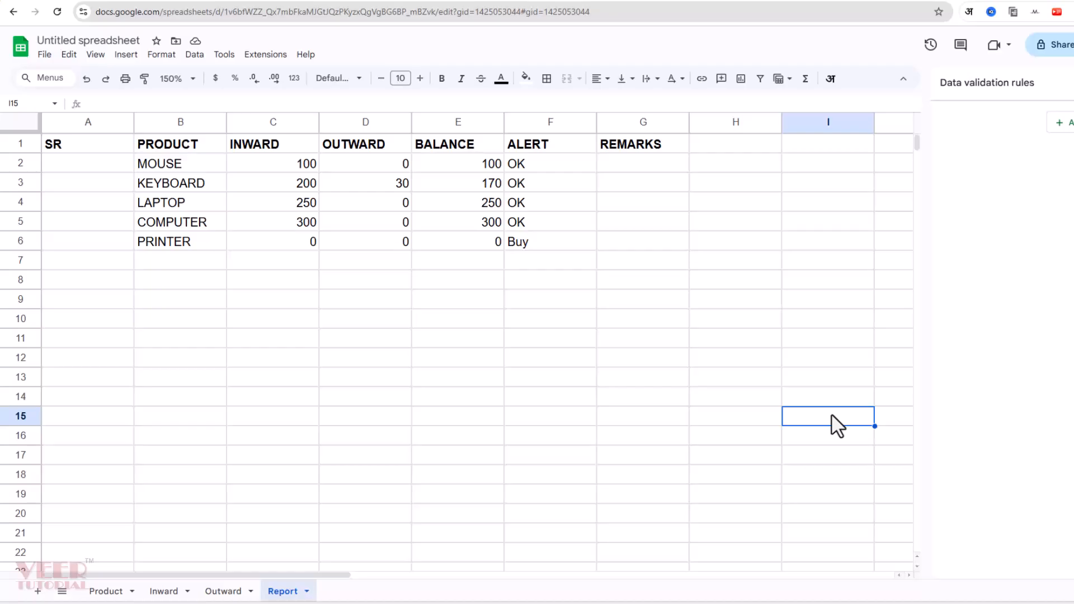